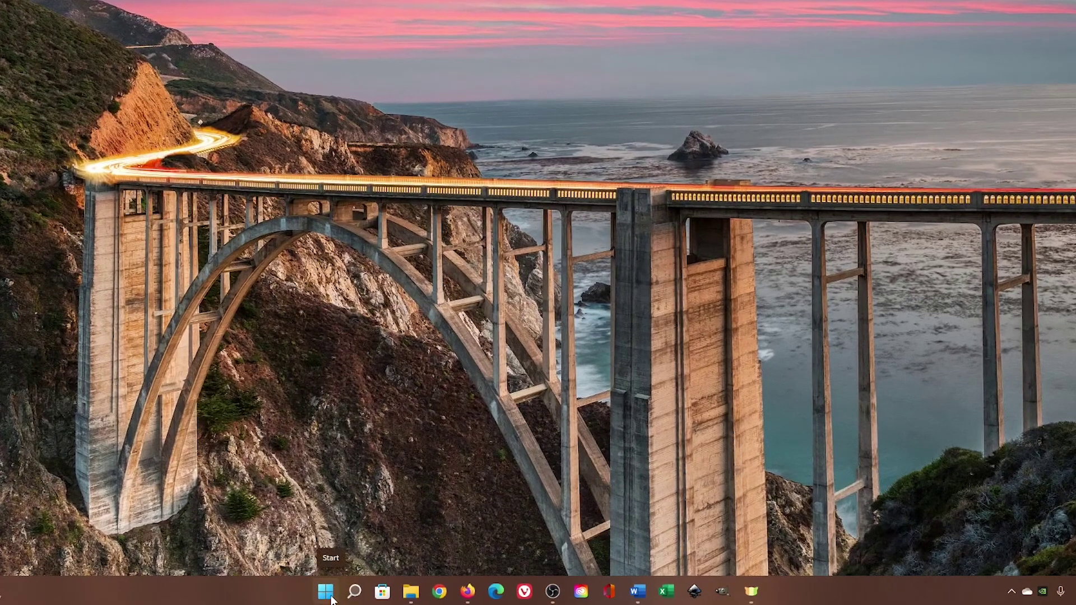
- Open the Apps > Startup list in Settings and sort it by status
right_click(356, 594)
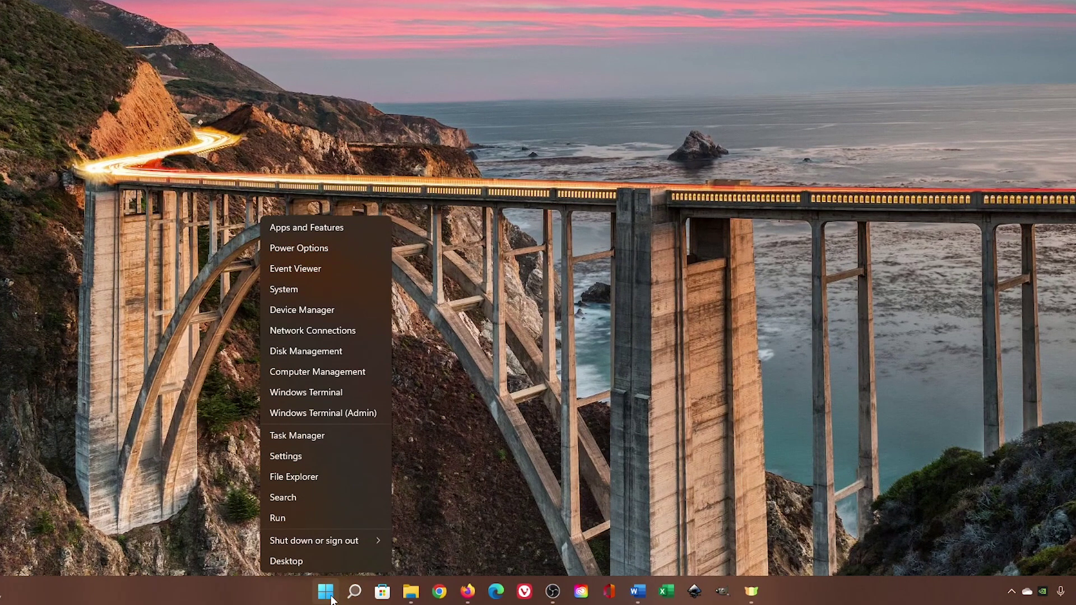
click(315, 461)
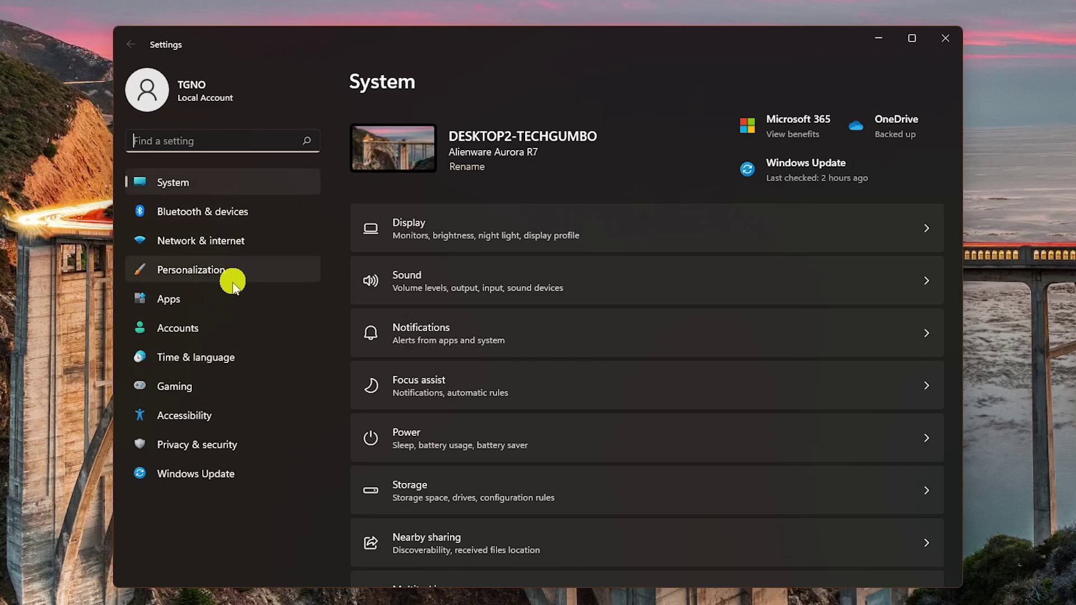
click(227, 302)
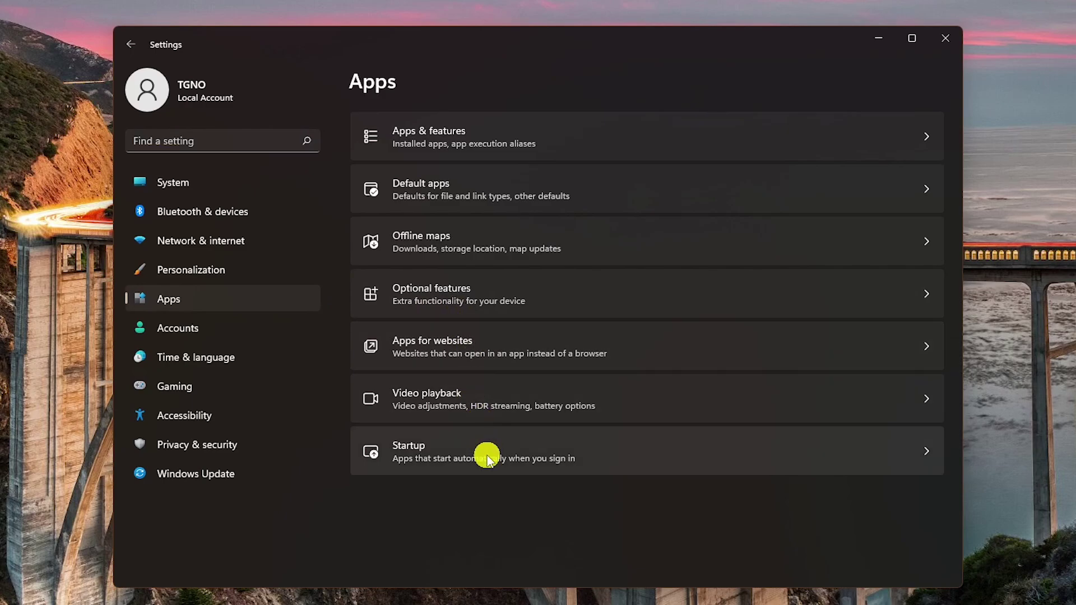
click(487, 456)
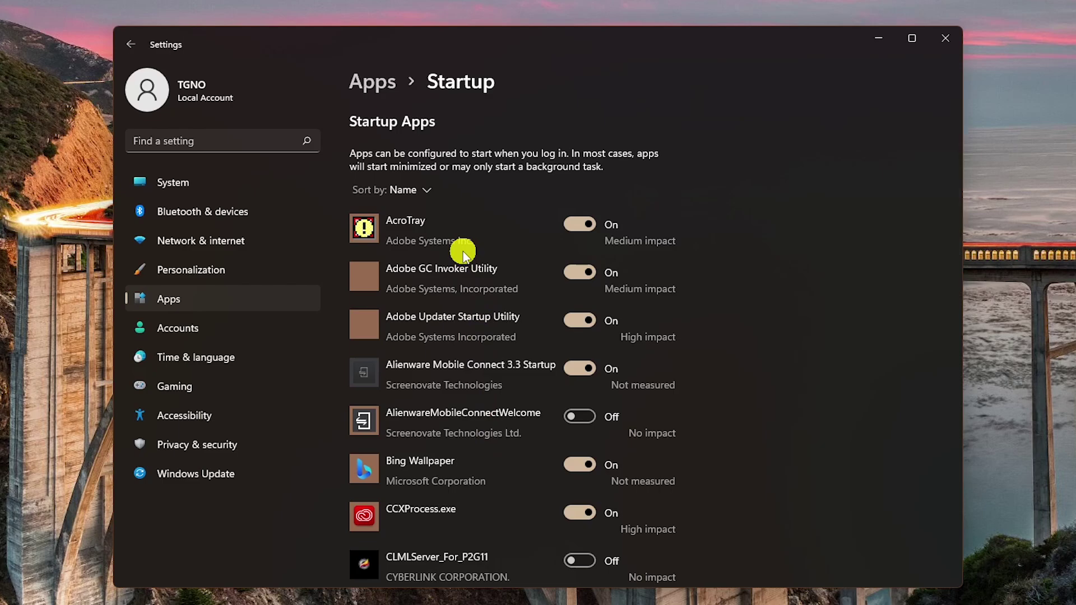
click(431, 194)
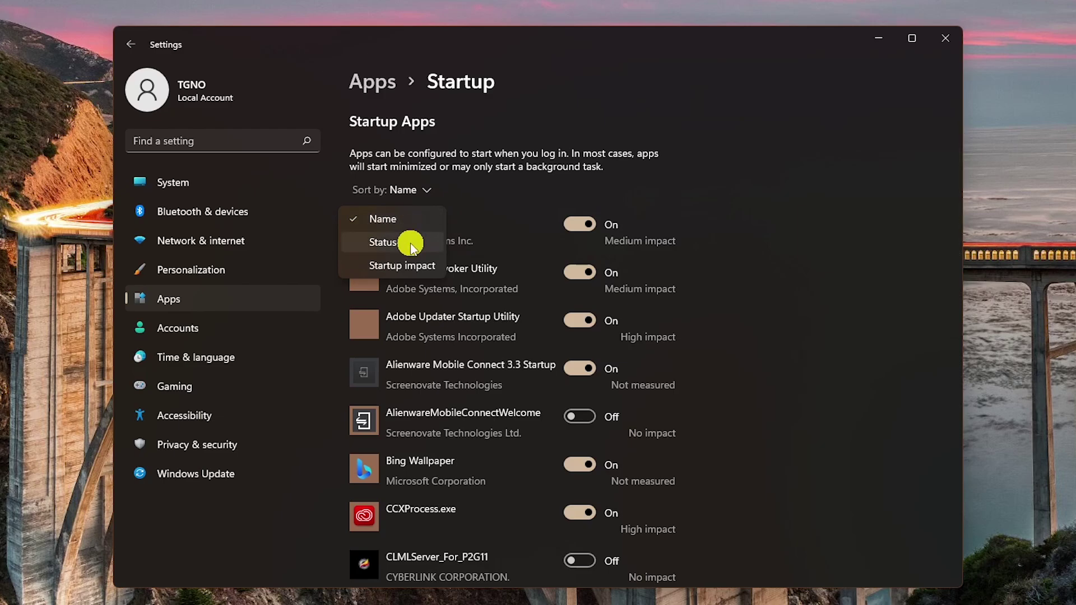
click(386, 243)
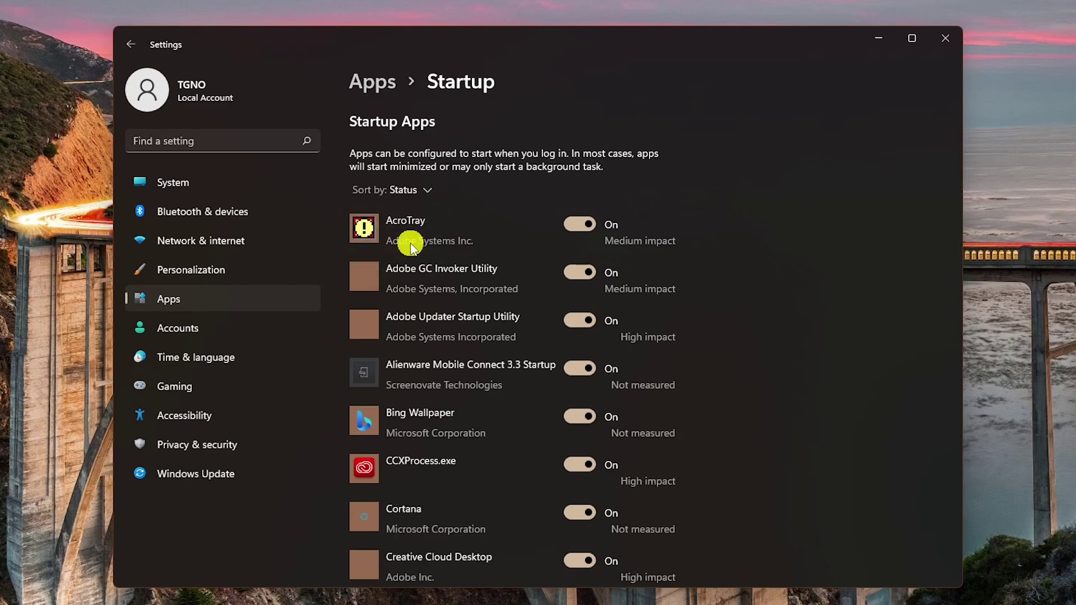
- Turn off startup for Cortana, Microsoft Teams and Spotify
scroll(411, 246, down, 3)
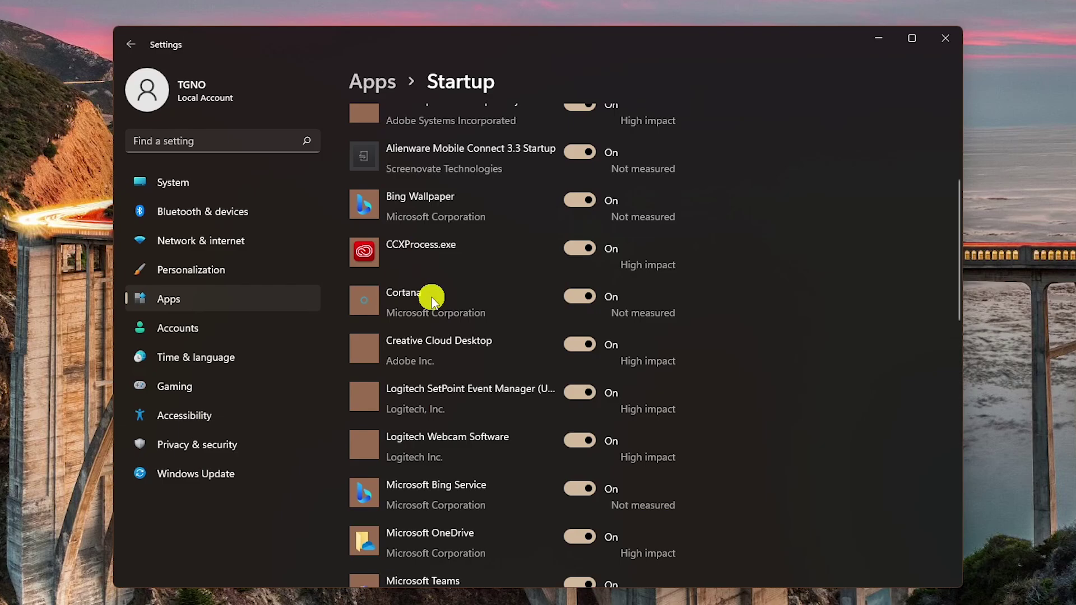
click(583, 302)
scroll(585, 302, down, 3)
click(581, 441)
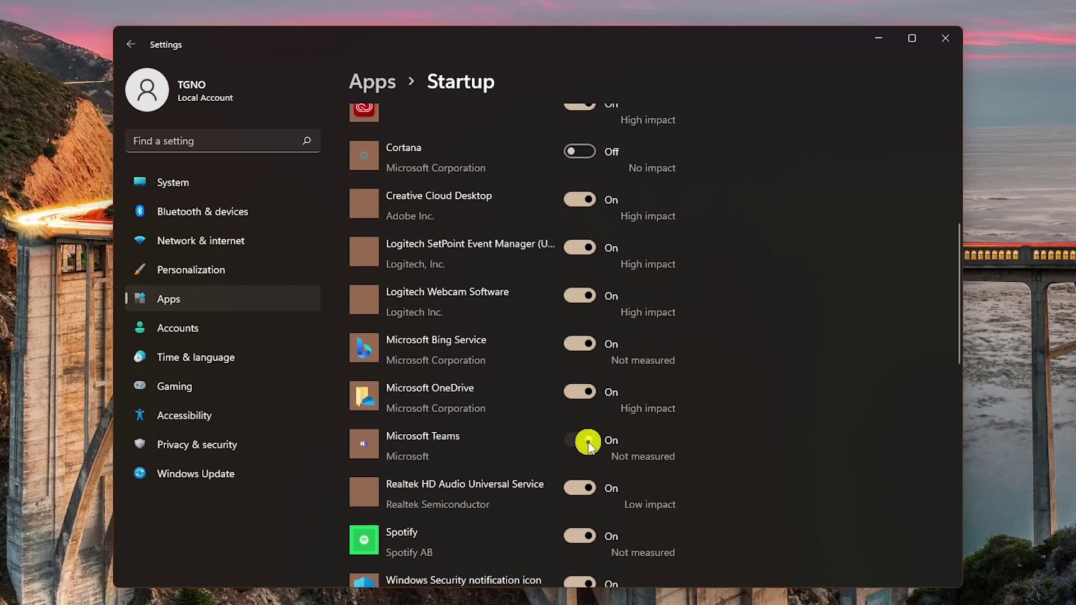
click(578, 538)
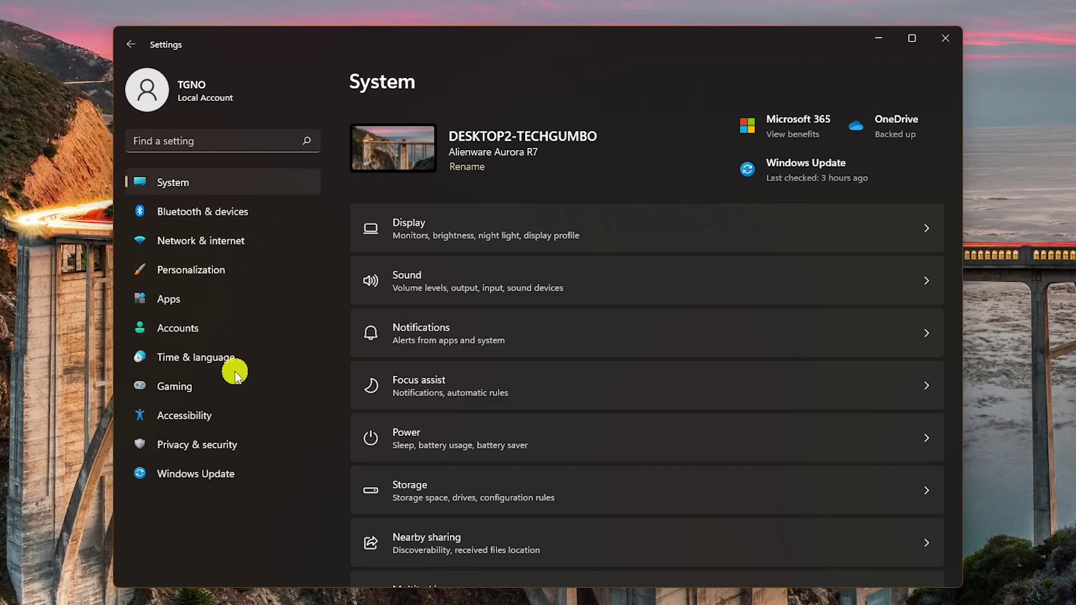
- Go to Gaming > Game Mode and check that Game Mode is on
click(232, 391)
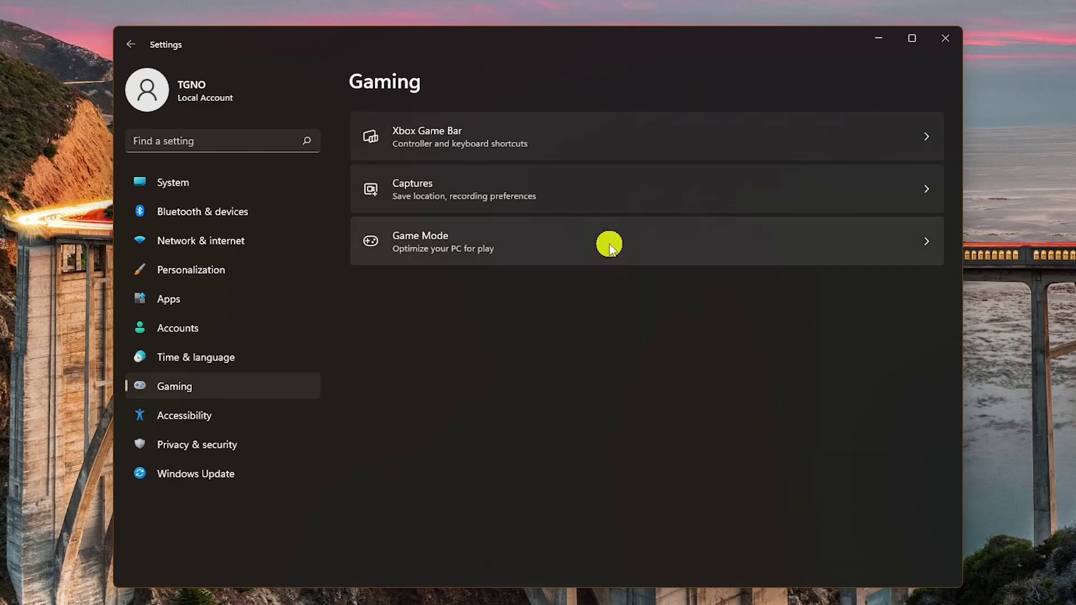
click(610, 243)
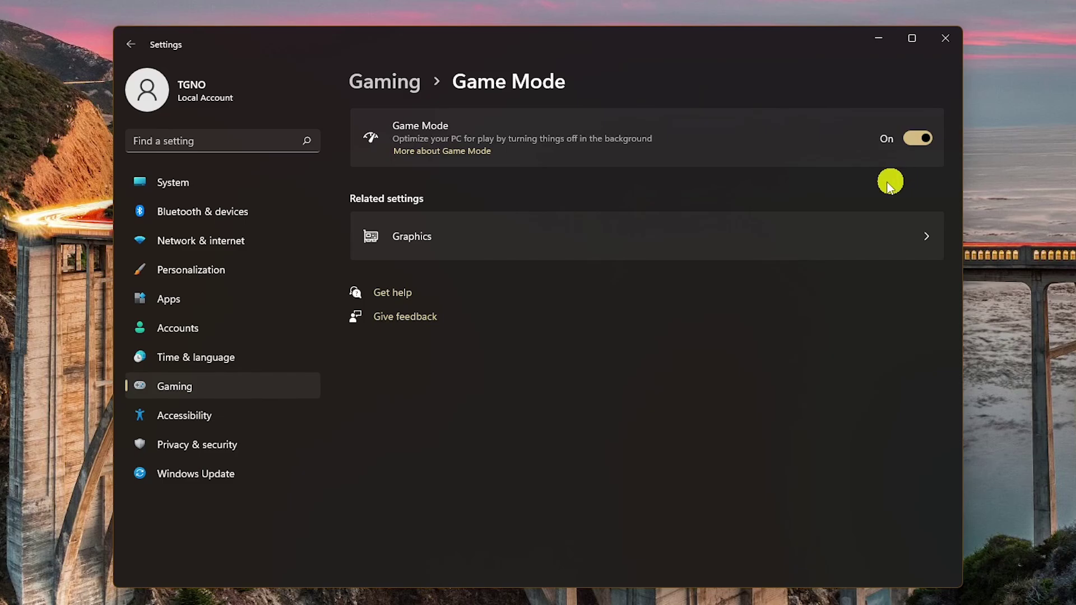
- Set Mirror's Edge (TM) Catalyst's graphics preference to High performance and save it
click(493, 244)
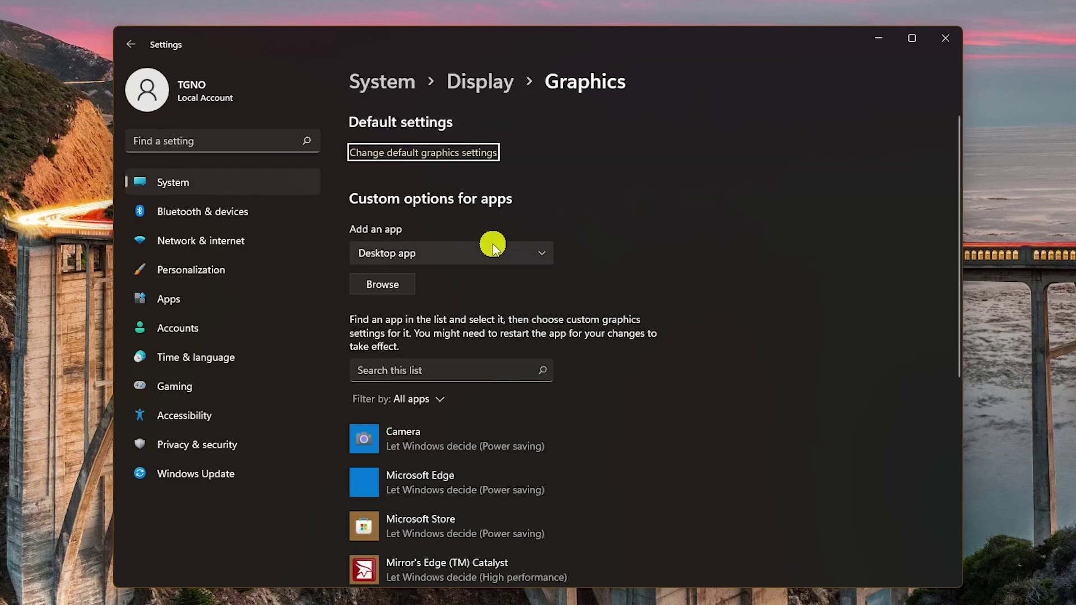
scroll(493, 243, down, 2)
scroll(493, 243, down, 4)
click(486, 278)
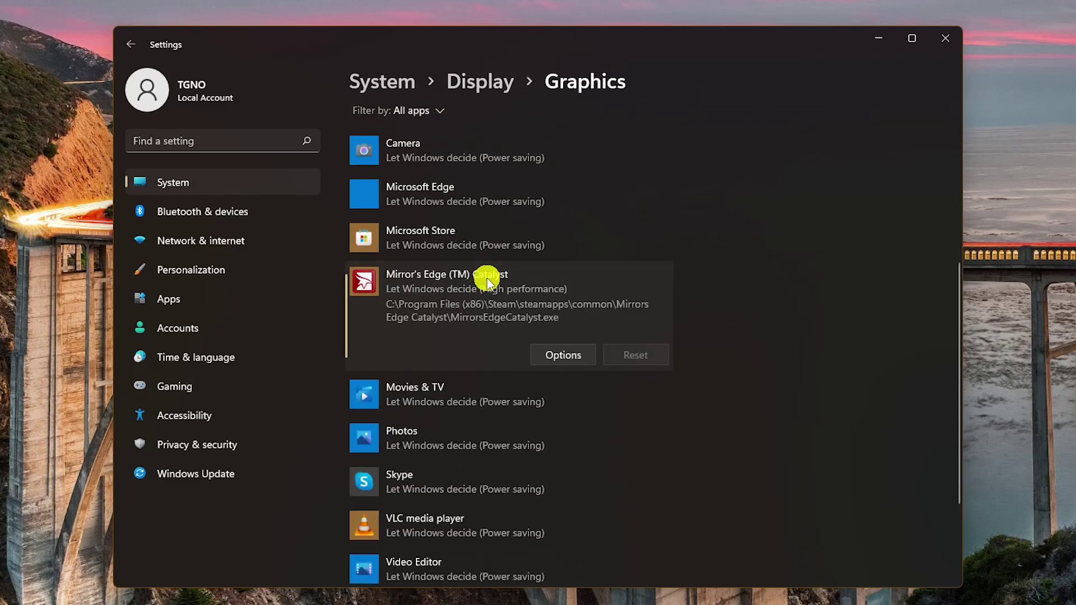
click(563, 356)
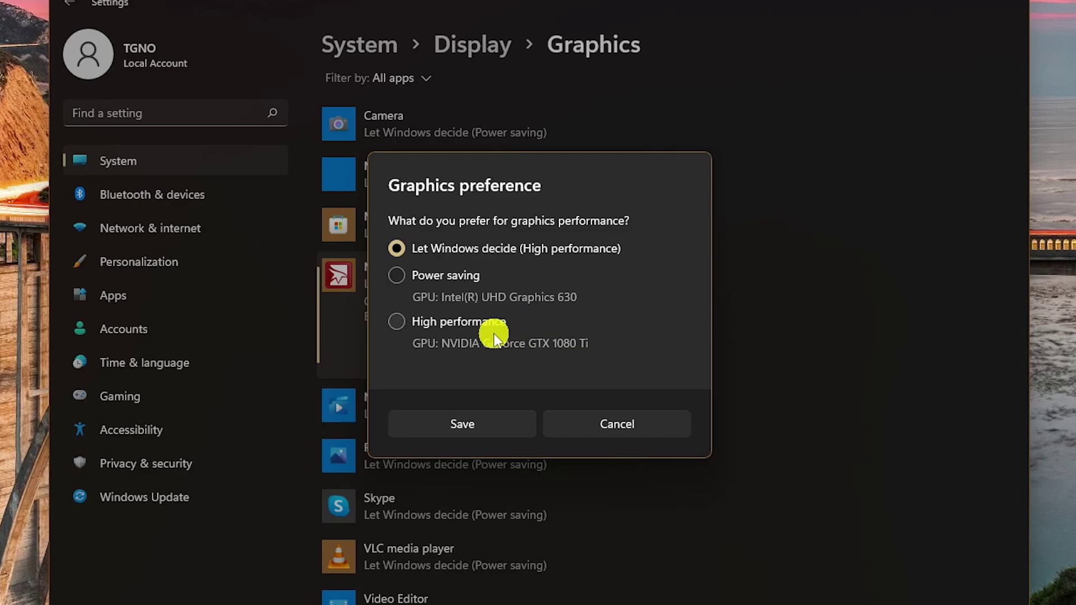
click(404, 328)
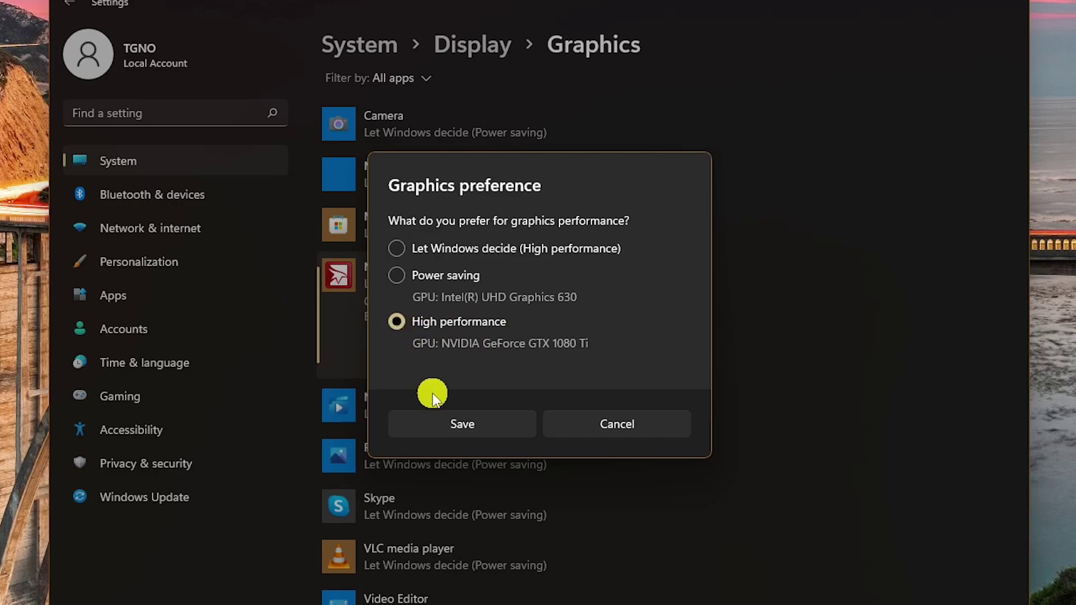
click(458, 434)
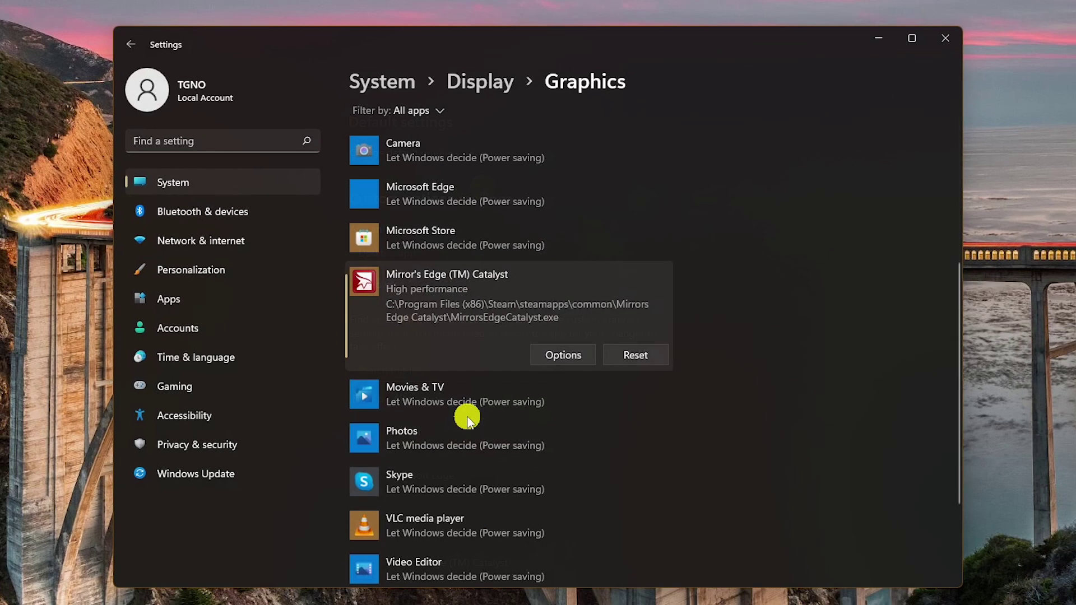
scroll(482, 188, up, 5)
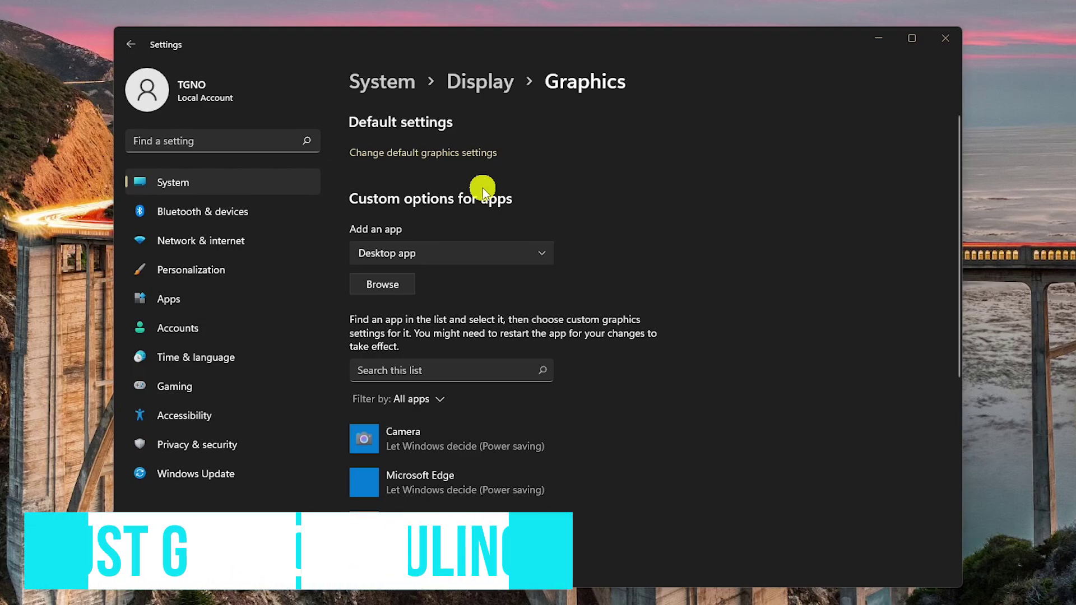
- In default graphics settings, turn hardware-accelerated GPU scheduling on, then back off
click(471, 160)
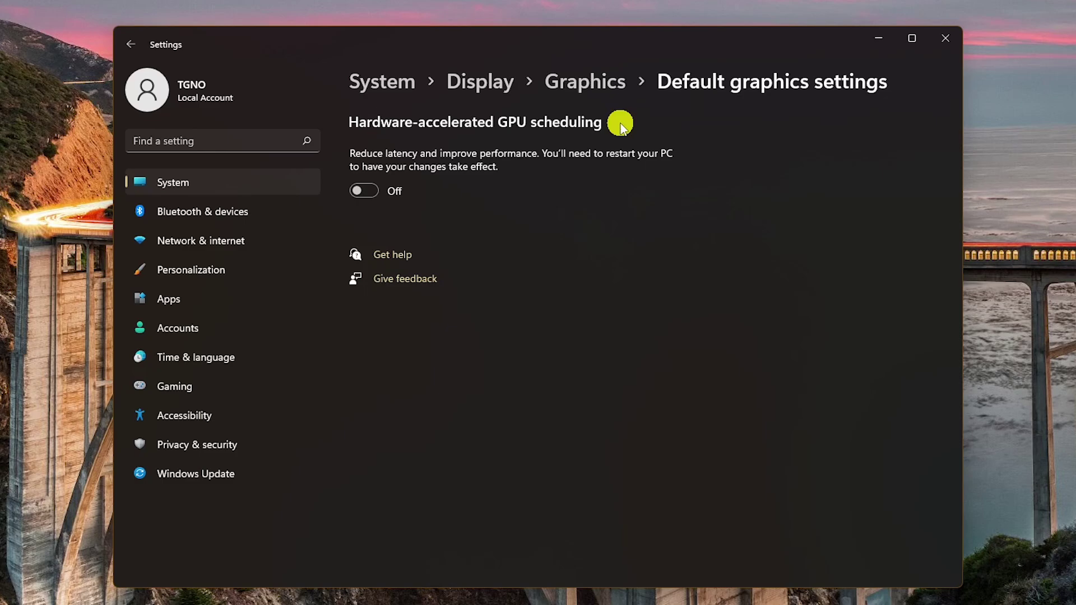
click(370, 192)
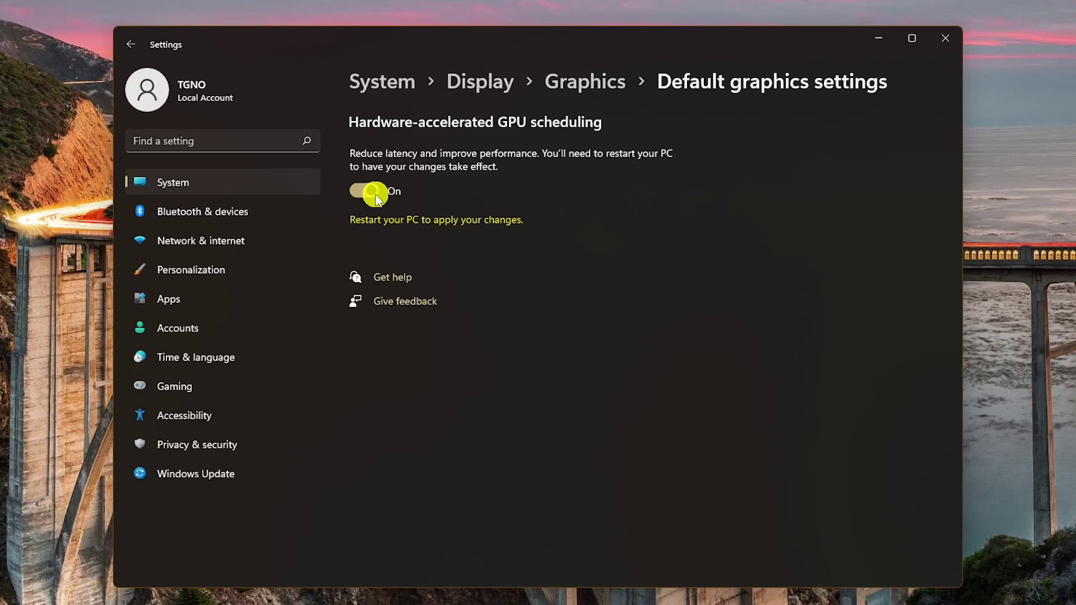
click(377, 199)
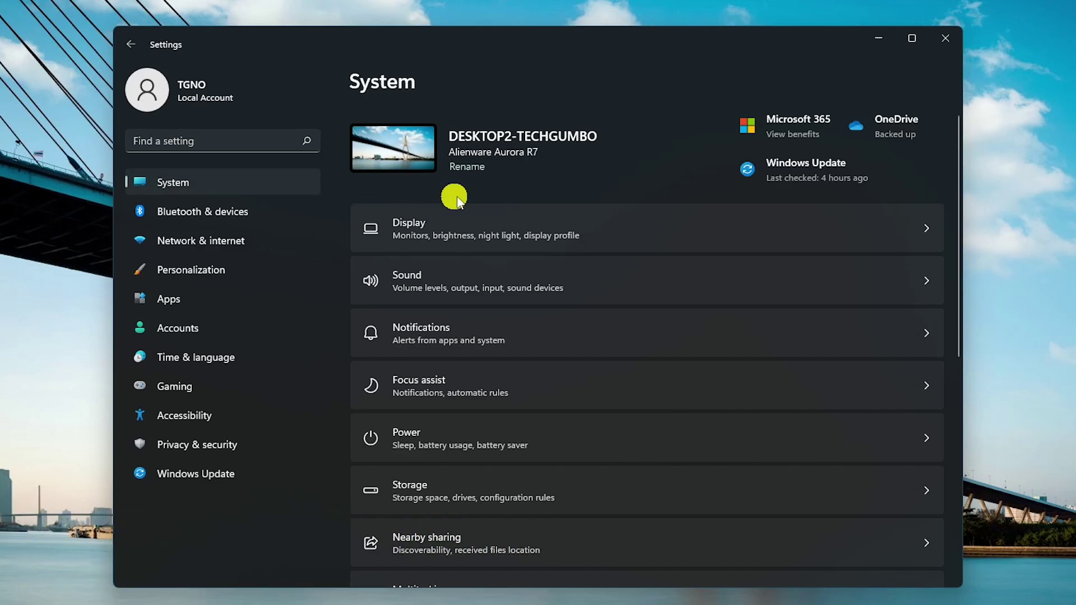
- Turn on Focus assist's 'When I'm playing a game' automatic rule
click(583, 392)
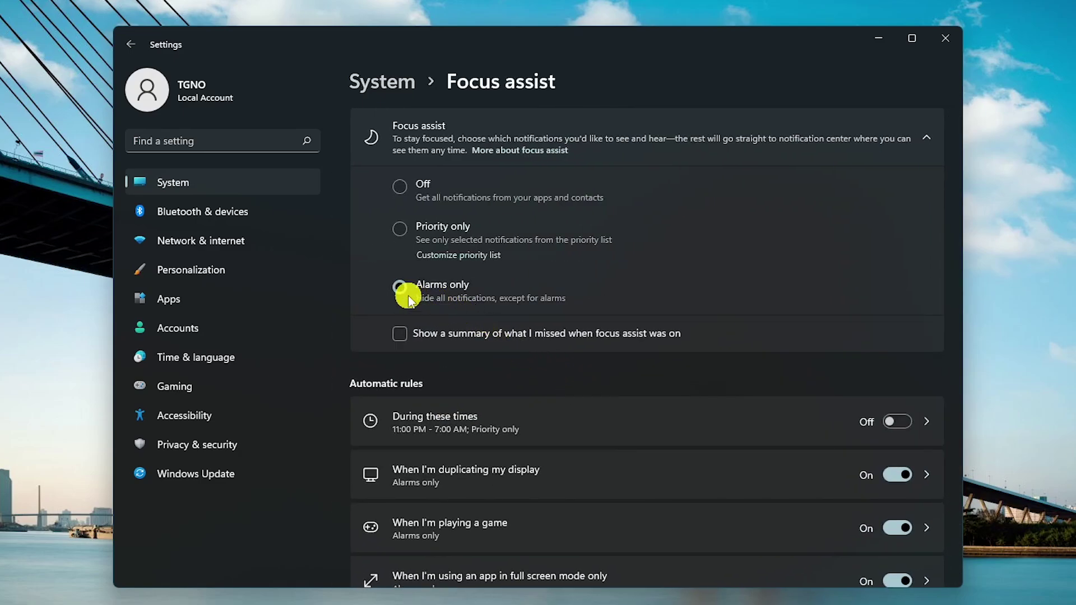
scroll(408, 295, down, 4)
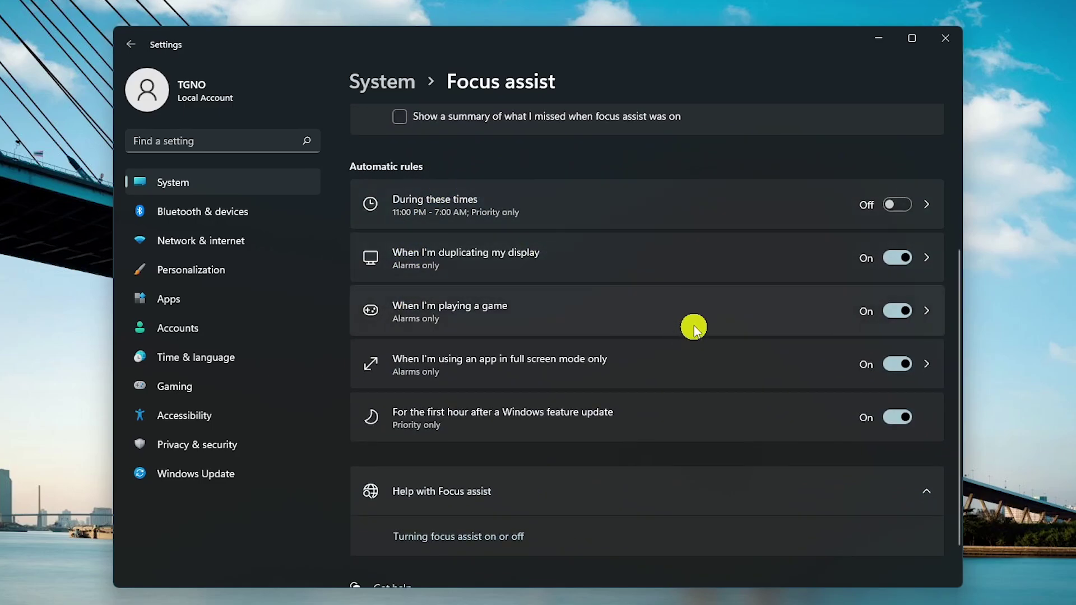
click(899, 320)
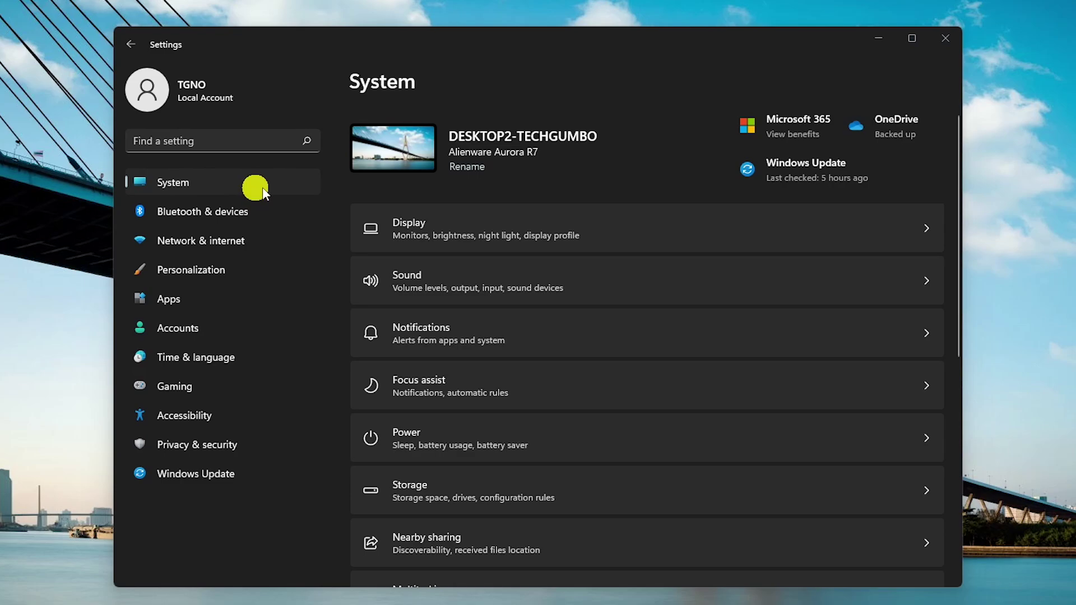
click(645, 501)
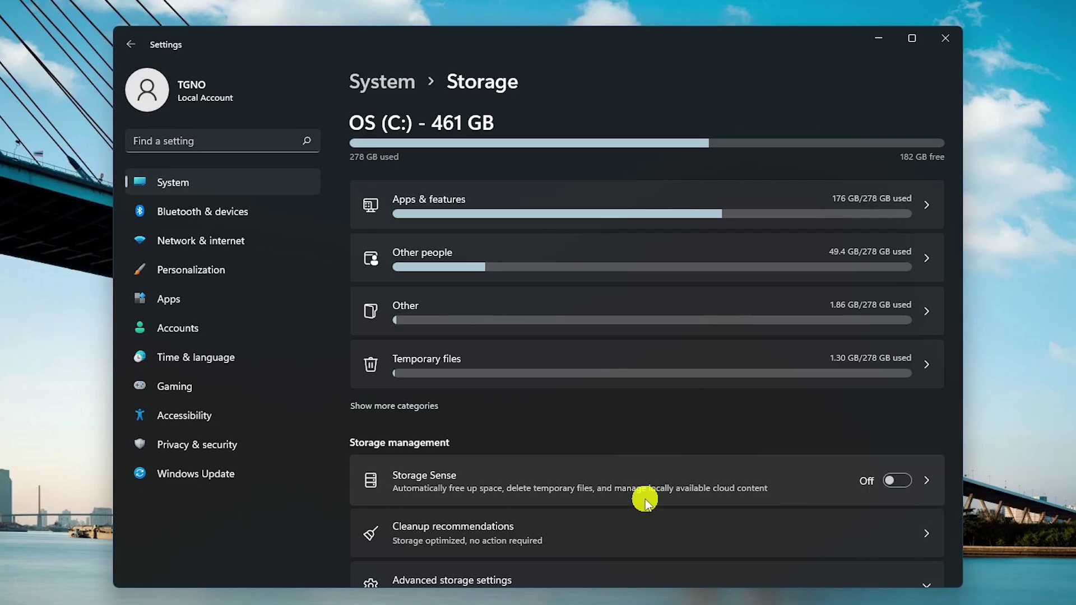
click(615, 201)
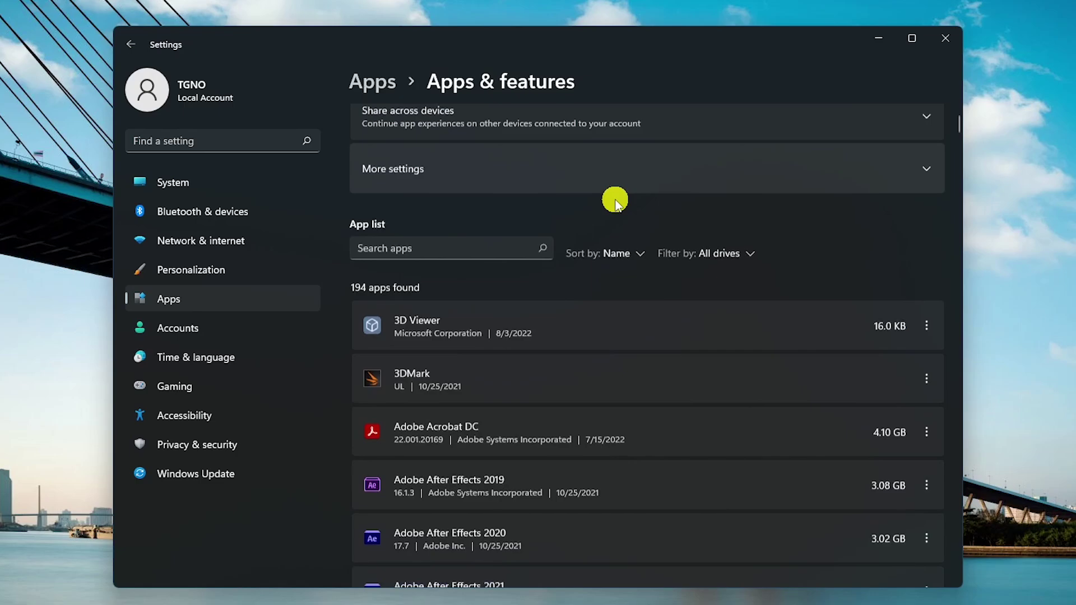
scroll(615, 200, down, 4)
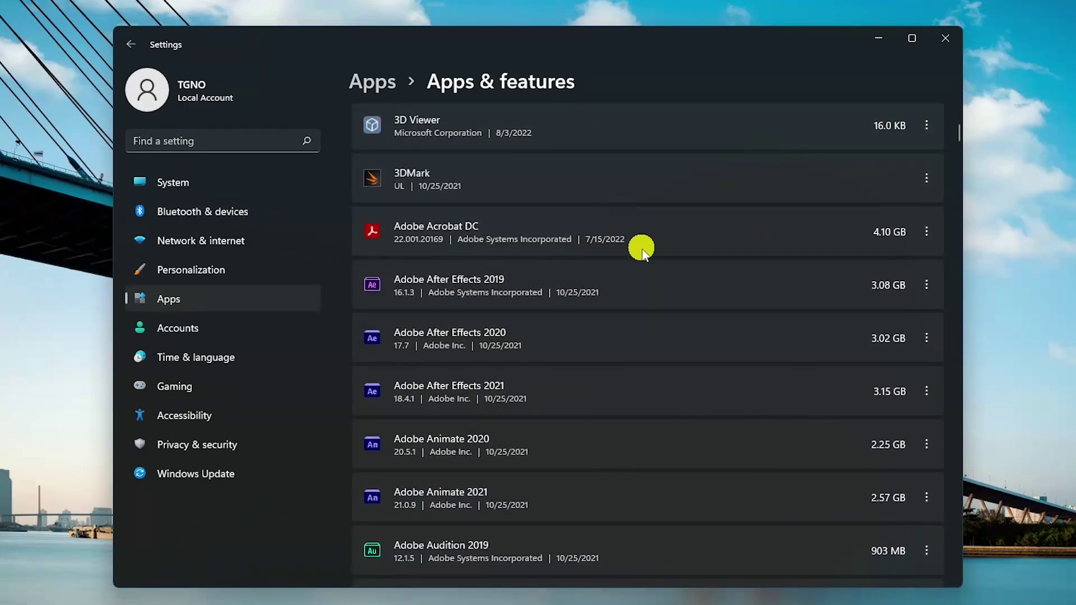
click(928, 286)
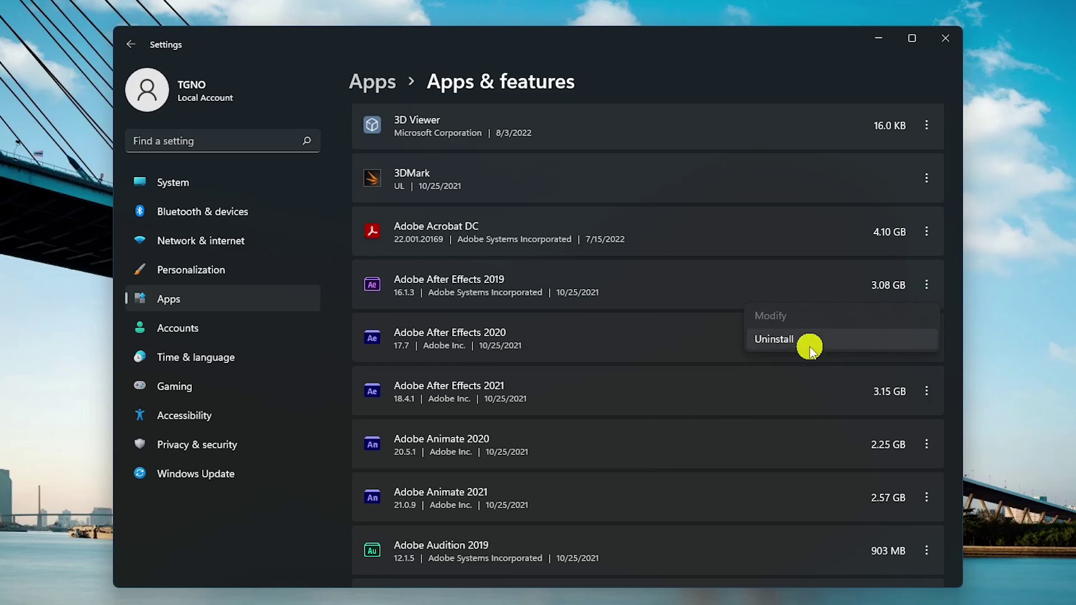
click(809, 342)
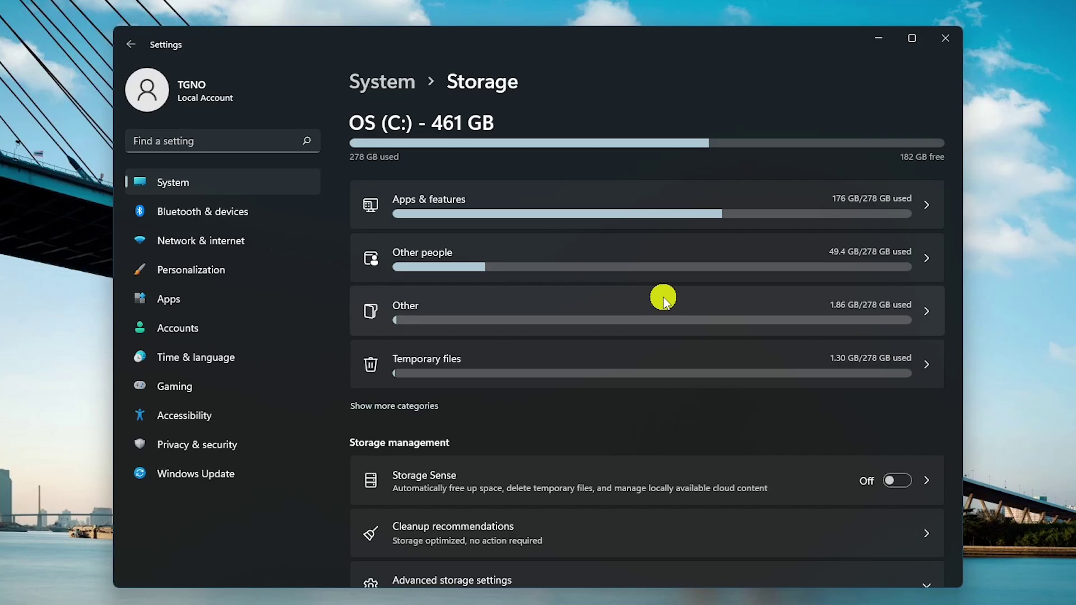
- Remove the temporary files, with Thumbnails and Recycle Bin included, and confirm the deletion
click(637, 363)
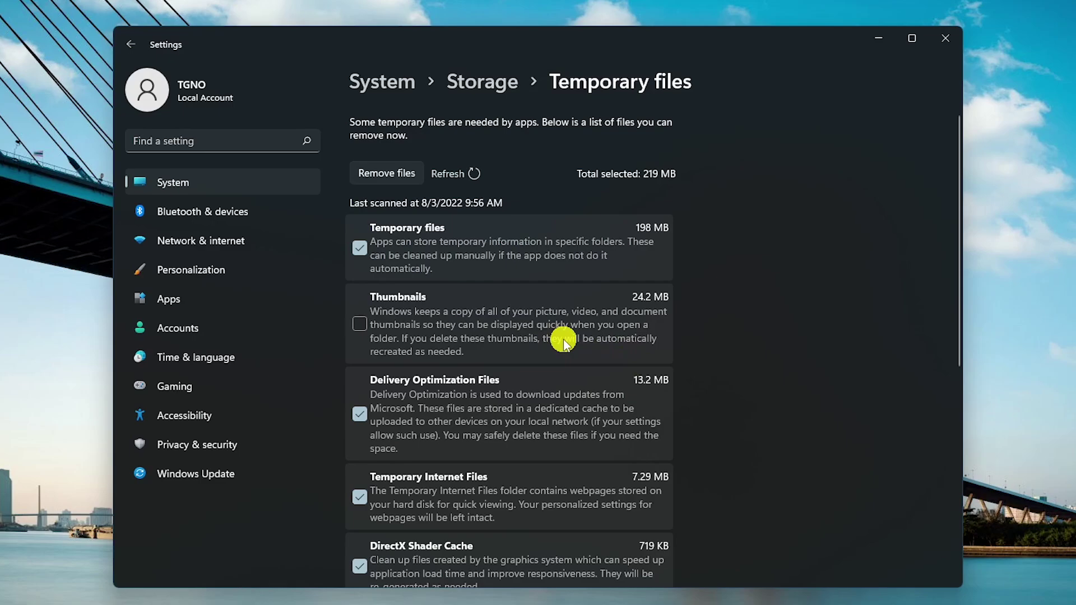
click(364, 330)
scroll(369, 332, down, 6)
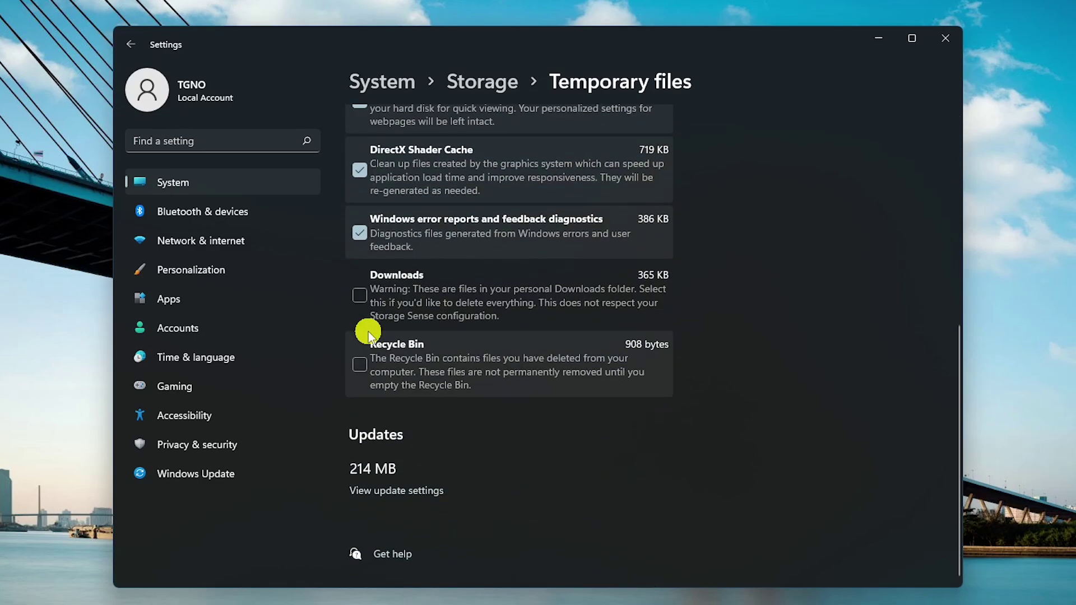
click(362, 364)
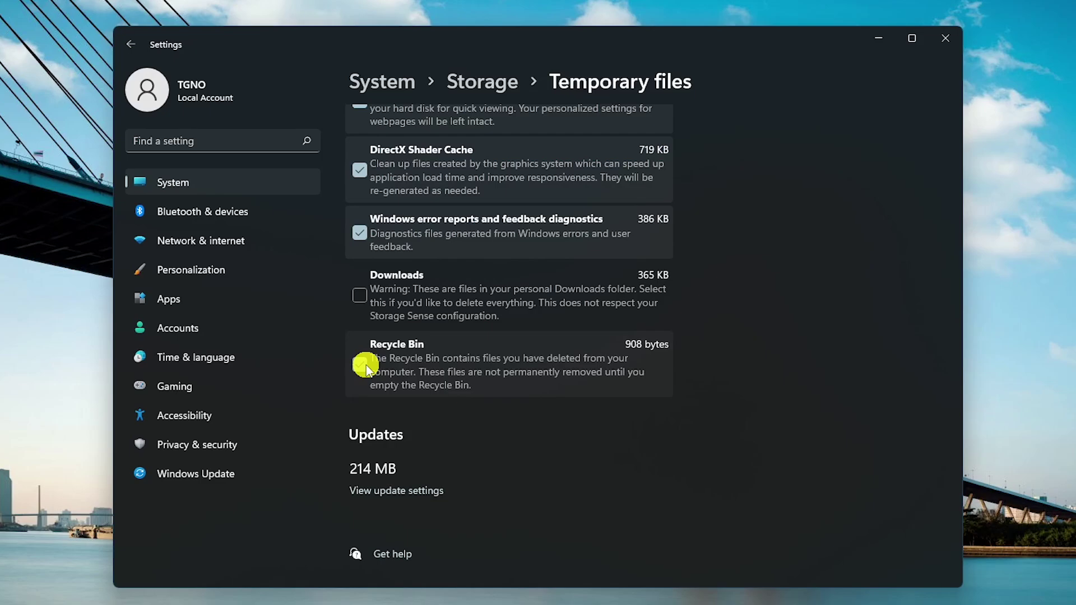
scroll(365, 361, up, 8)
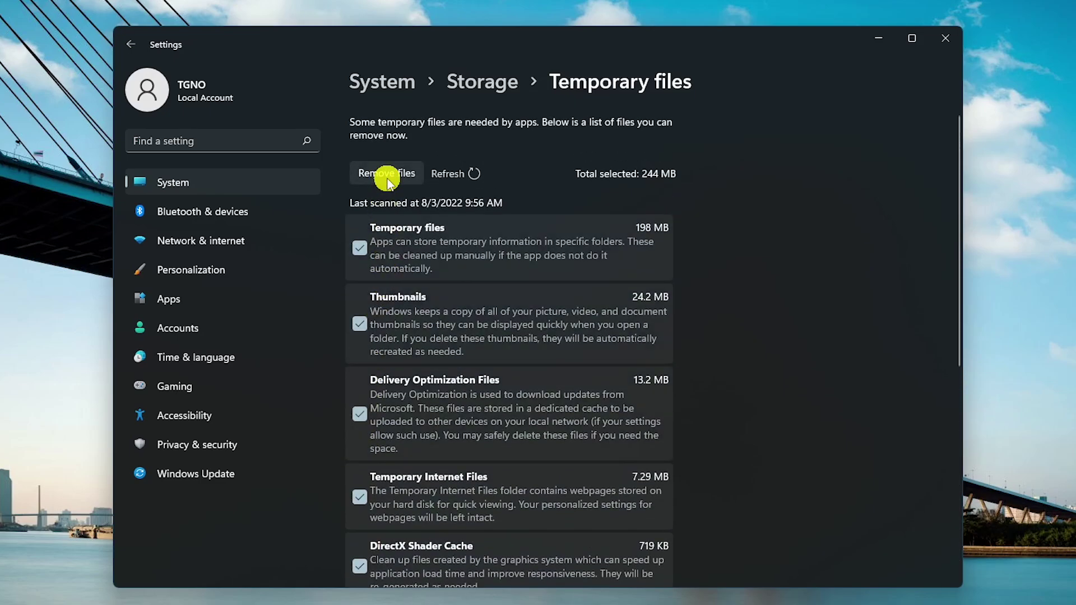
click(388, 177)
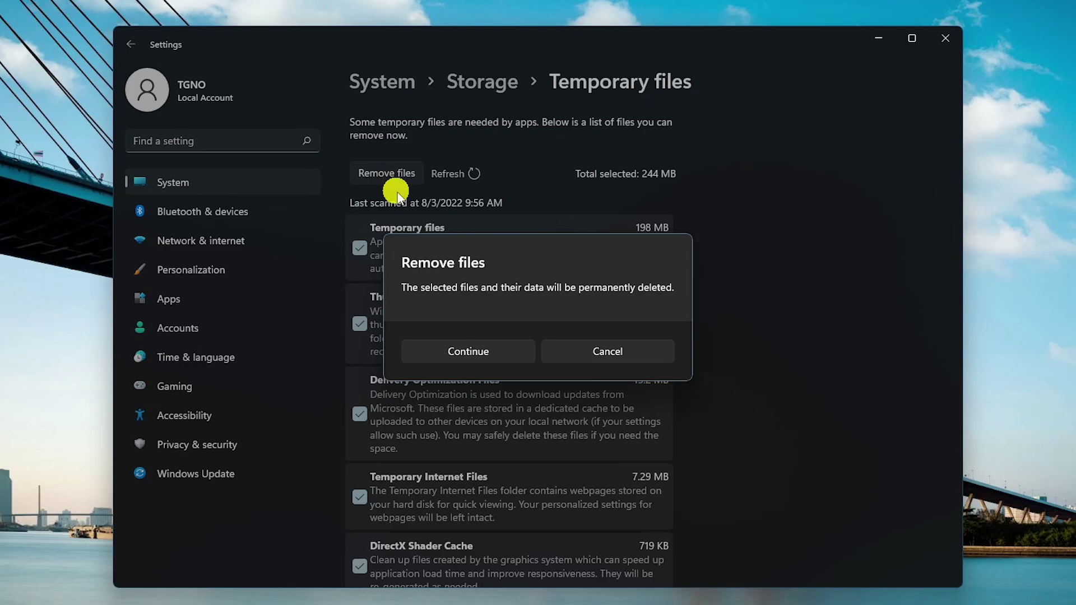
click(468, 353)
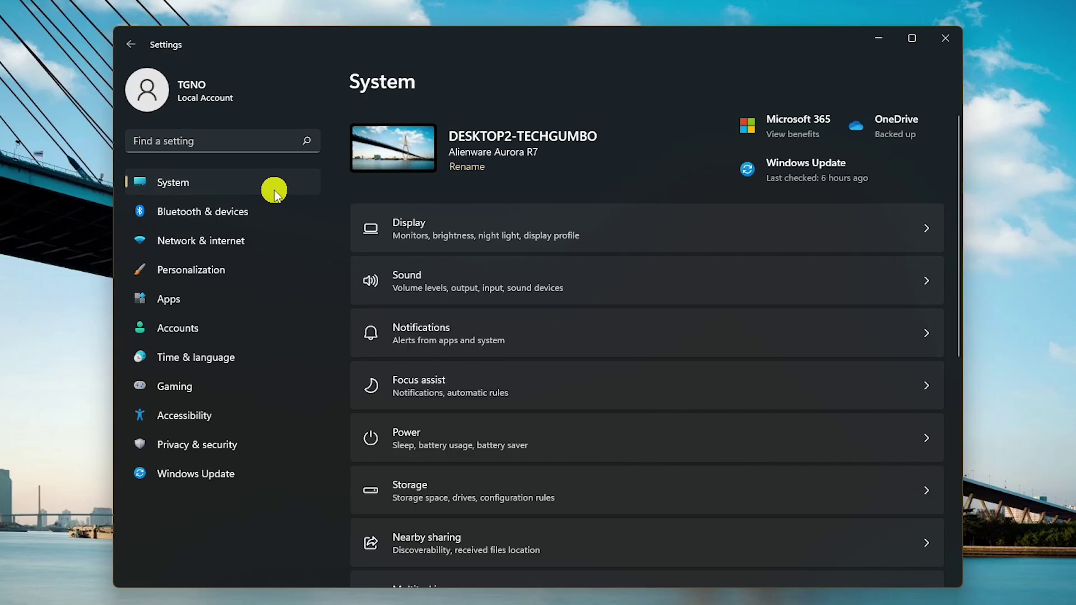
- Switch Animation effects off under Accessibility > Visual effects
click(248, 426)
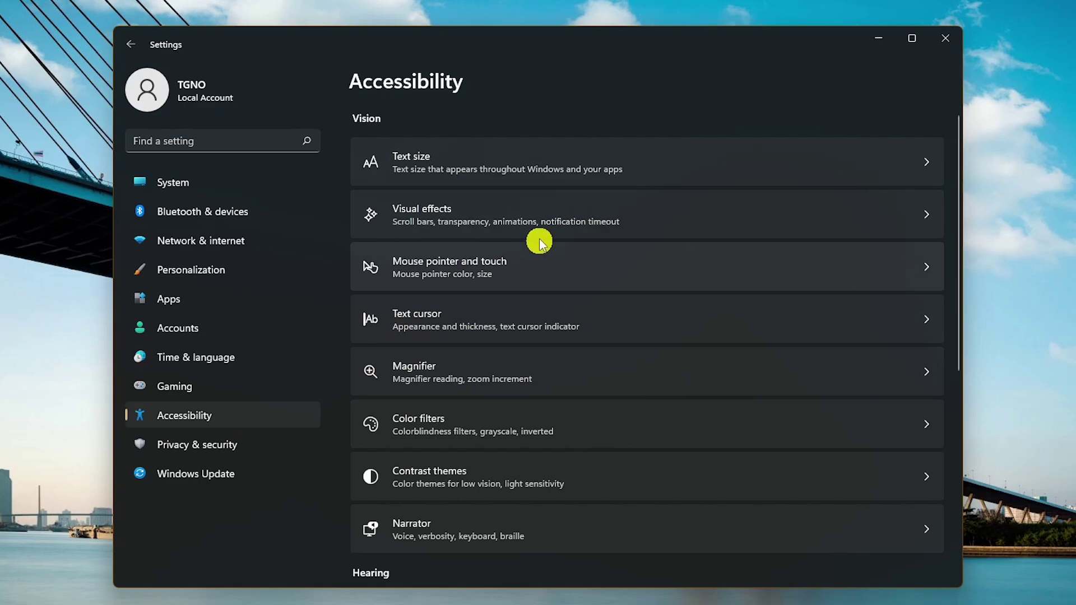
click(609, 214)
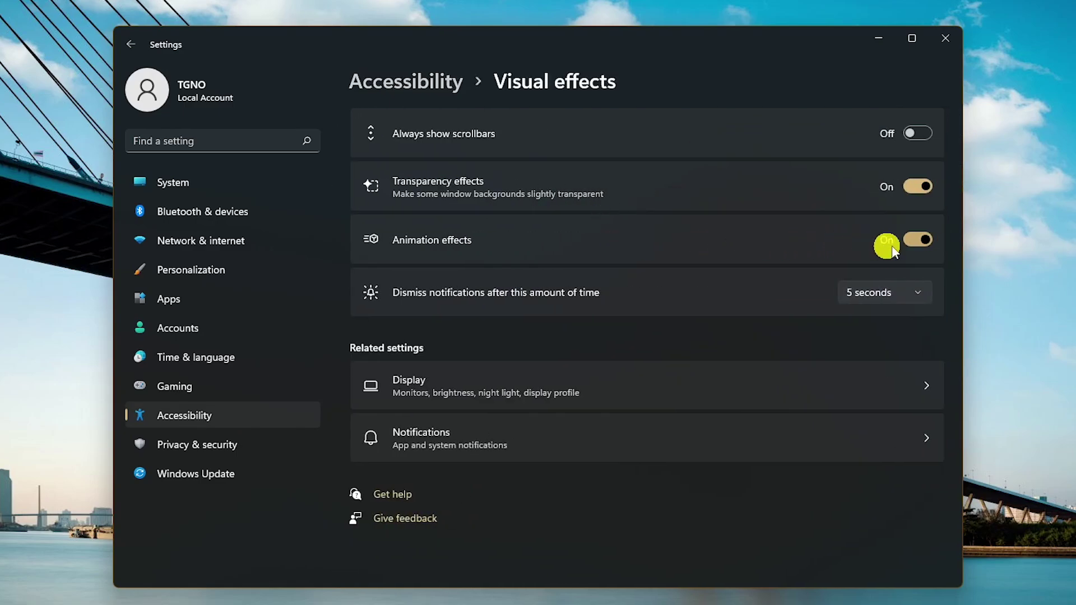
click(922, 246)
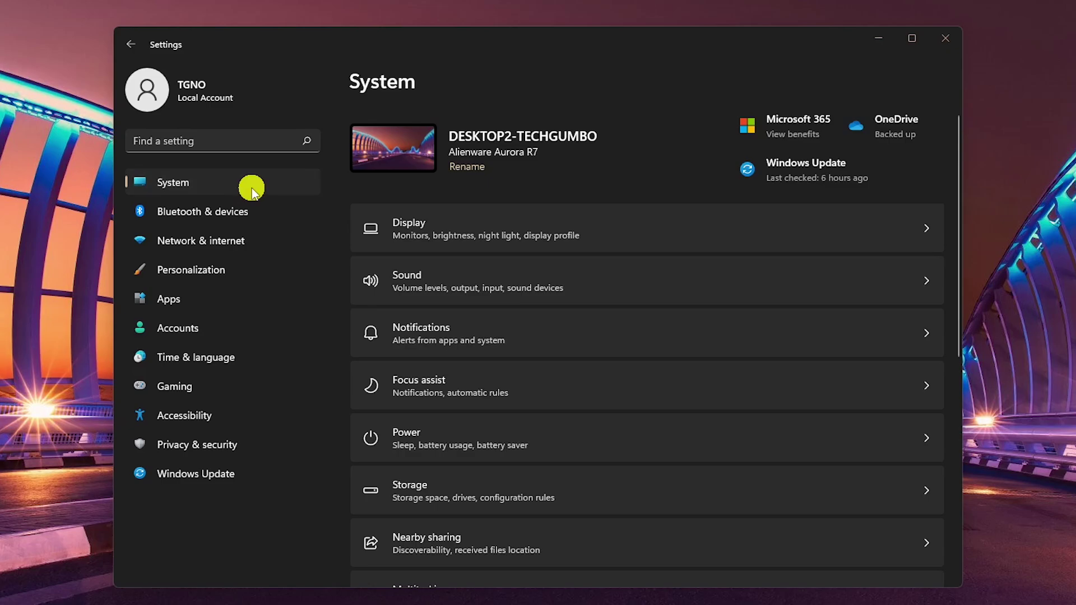
click(252, 486)
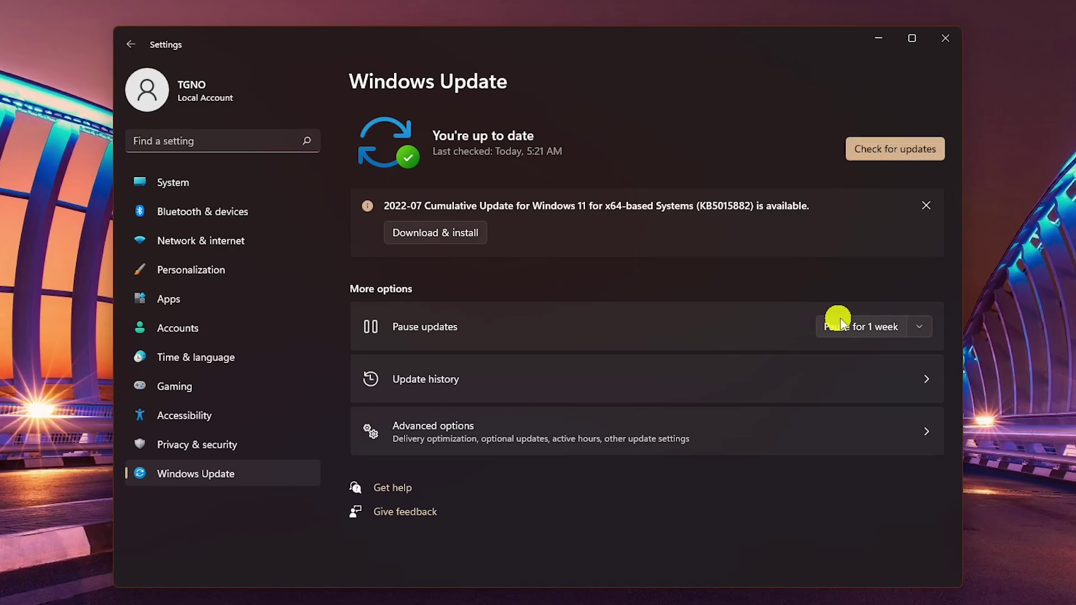
click(922, 329)
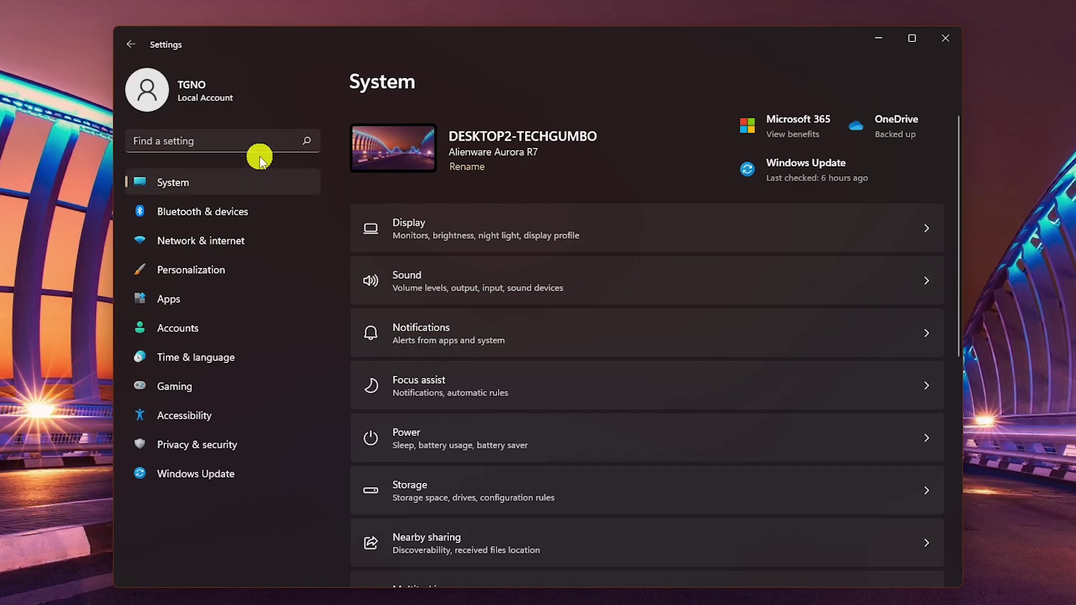
- Search 'power plan' and select Ultimate Performance from the additional power plans
click(262, 139)
text(power )
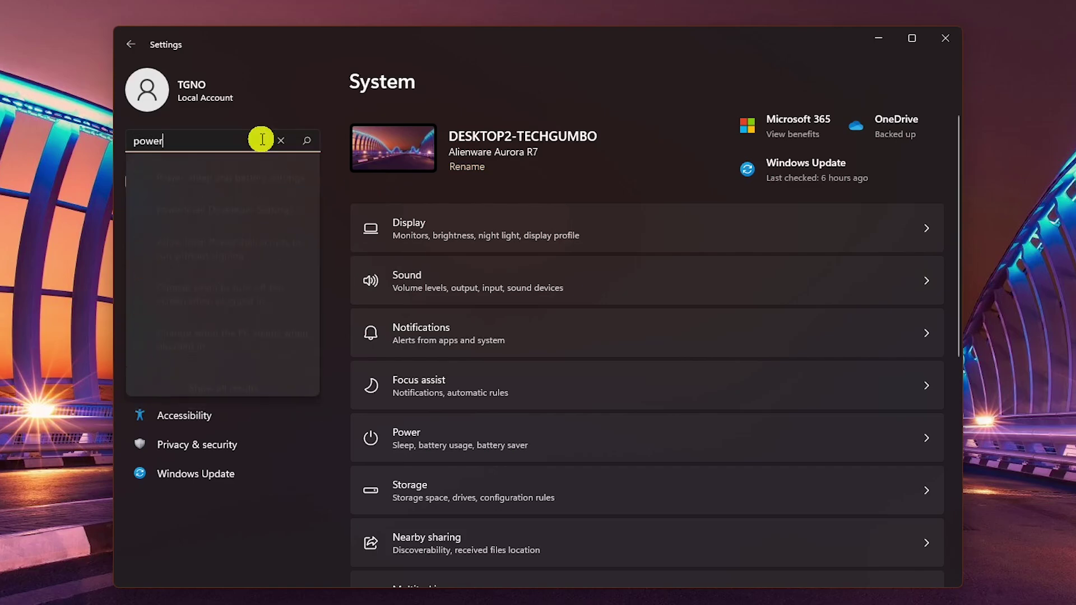
text(plan)
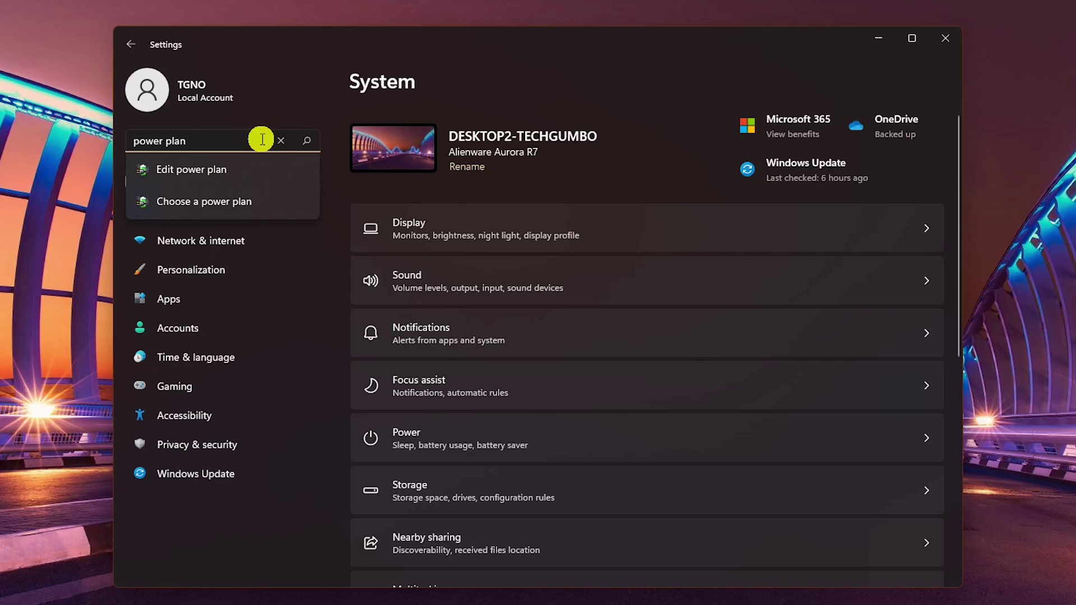
click(238, 207)
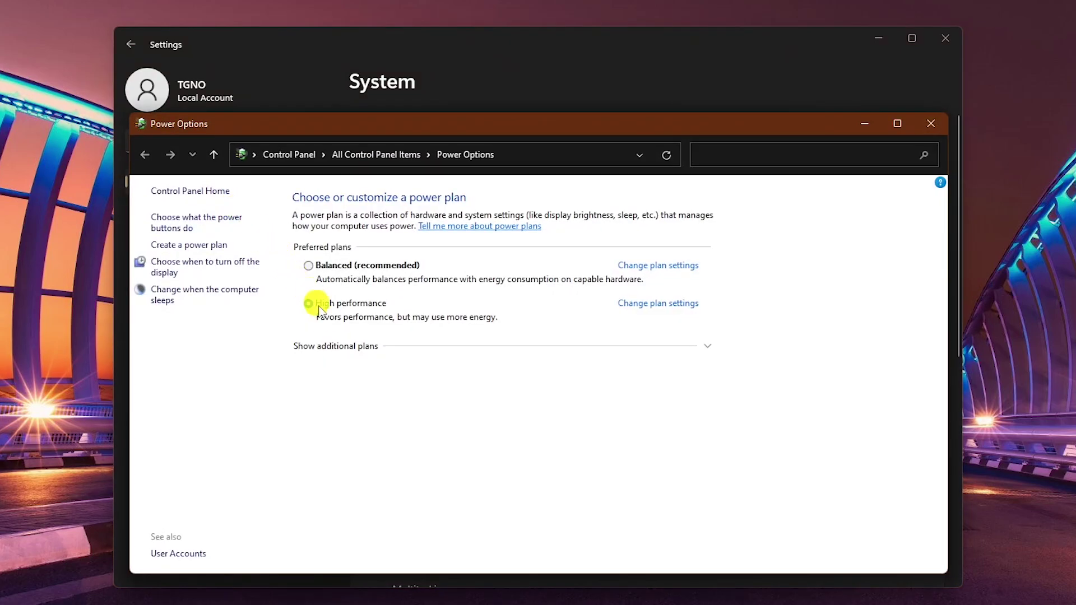
click(334, 347)
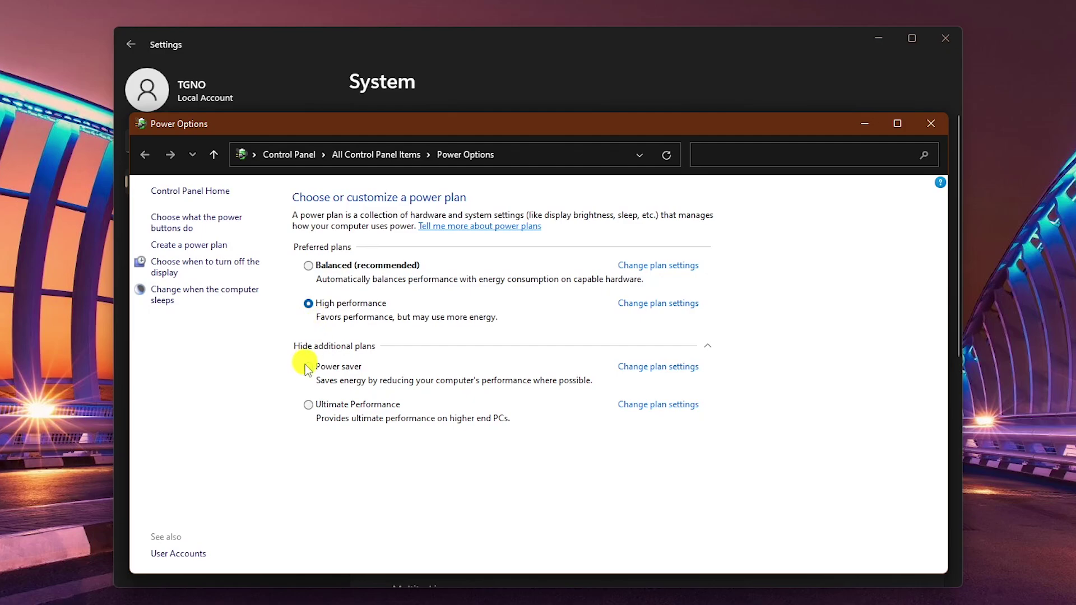
click(308, 405)
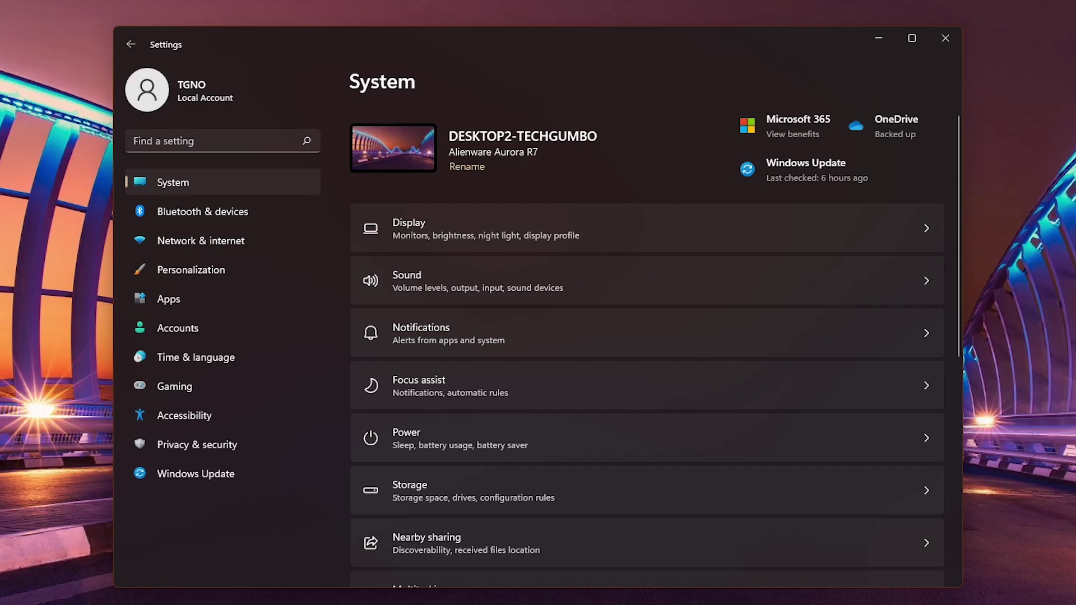
- In Performance Options, try Adjust for best performance, then apply Let Windows choose what's best
click(261, 145)
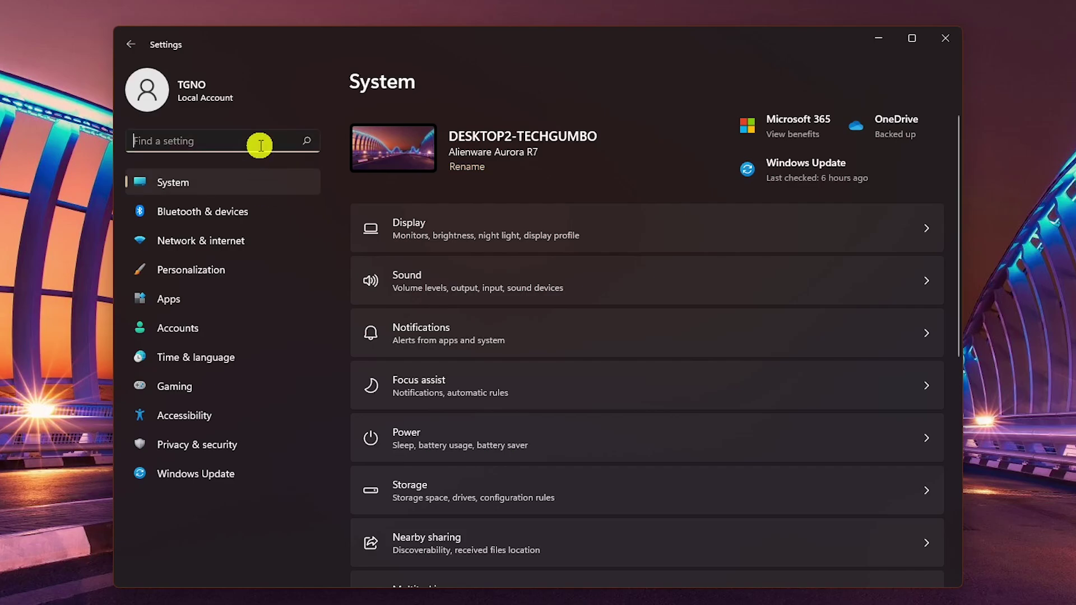
text(performan)
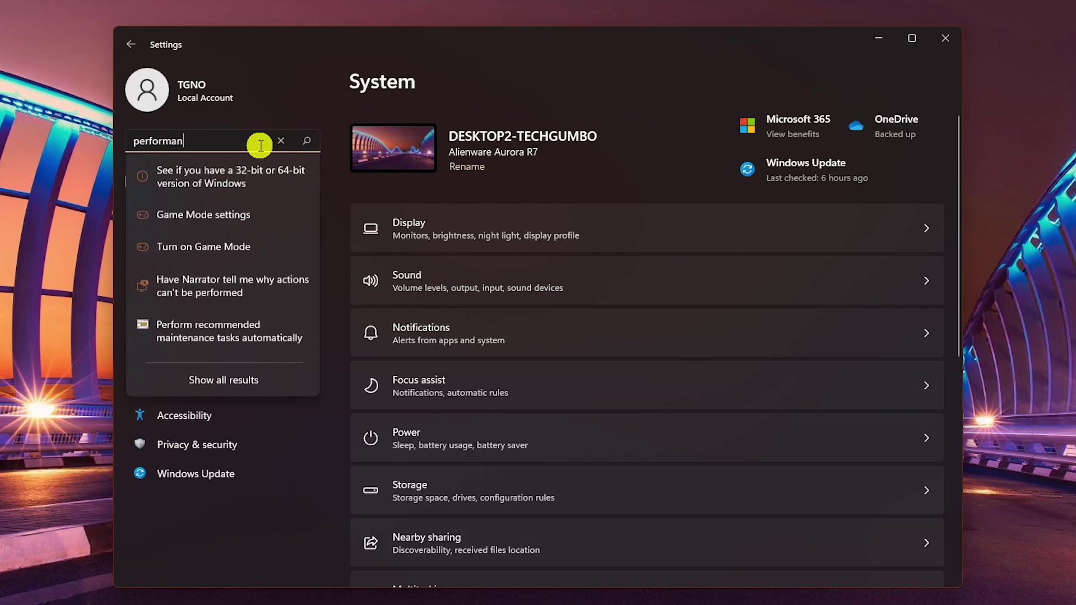
text(ce)
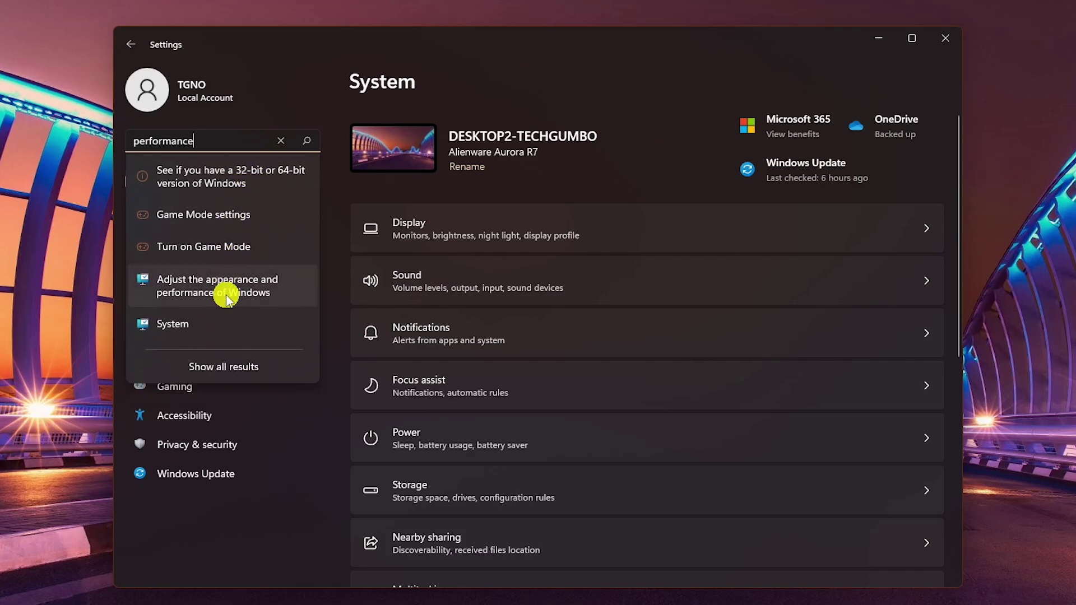
click(226, 297)
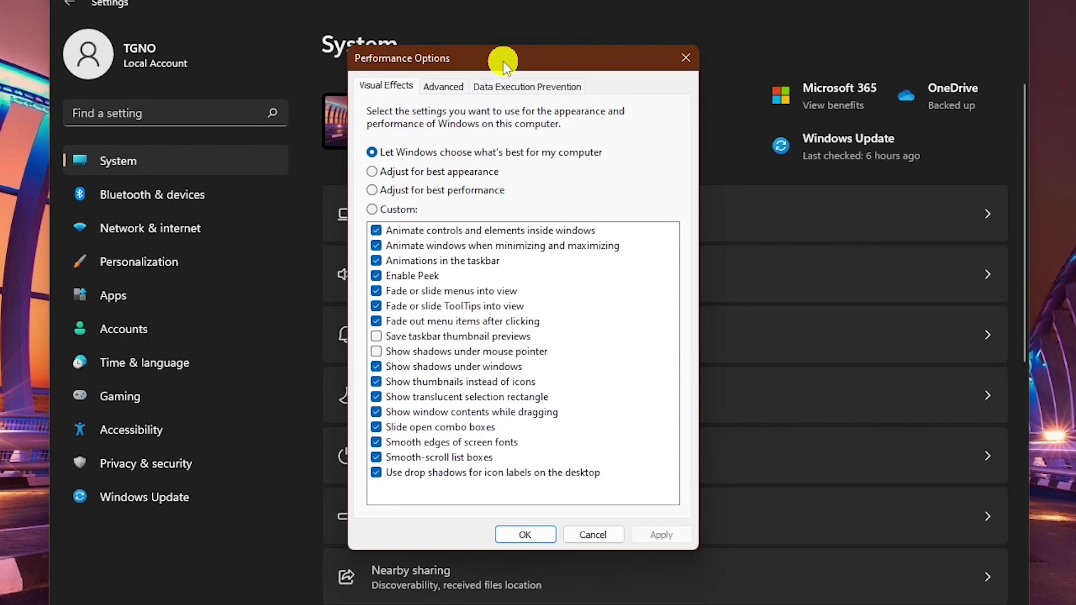
click(372, 190)
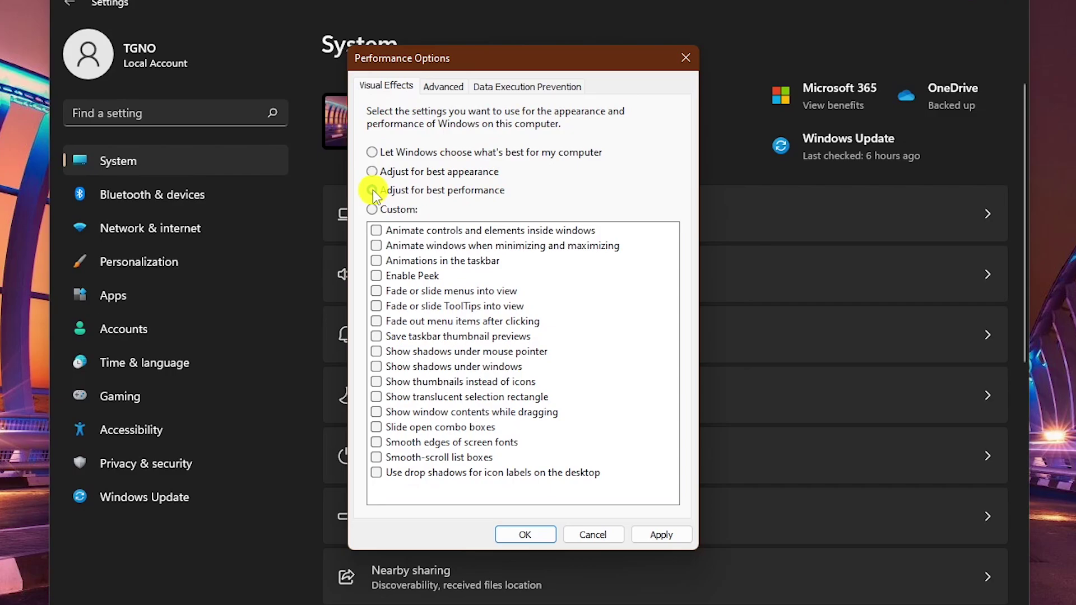
click(372, 190)
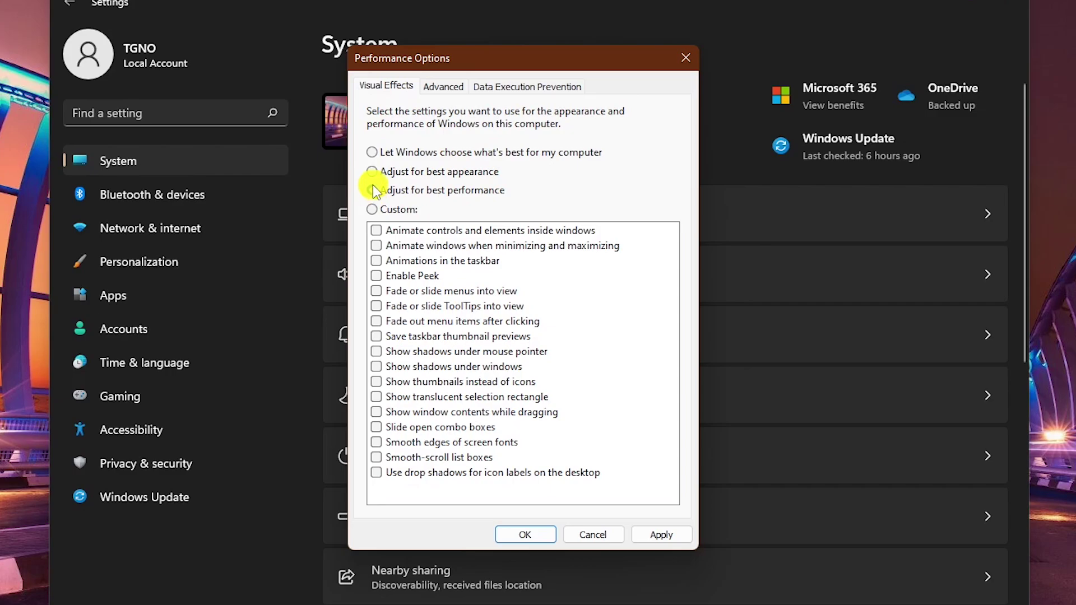
click(373, 152)
click(548, 533)
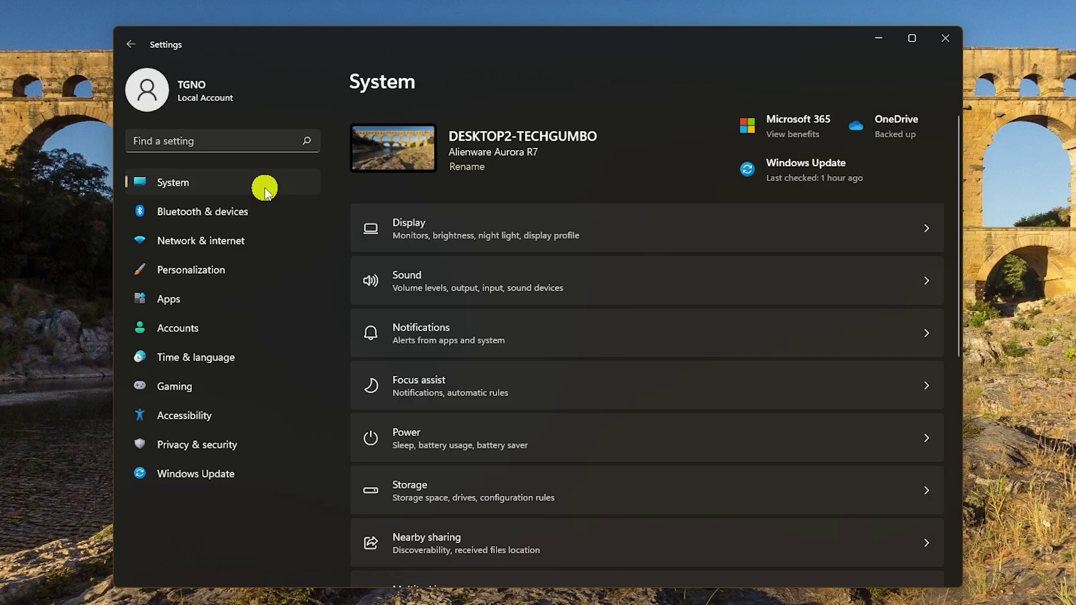
- Set the Wi-Fi connection's DNS server assignment to Manual with IPv4 turned on
click(259, 245)
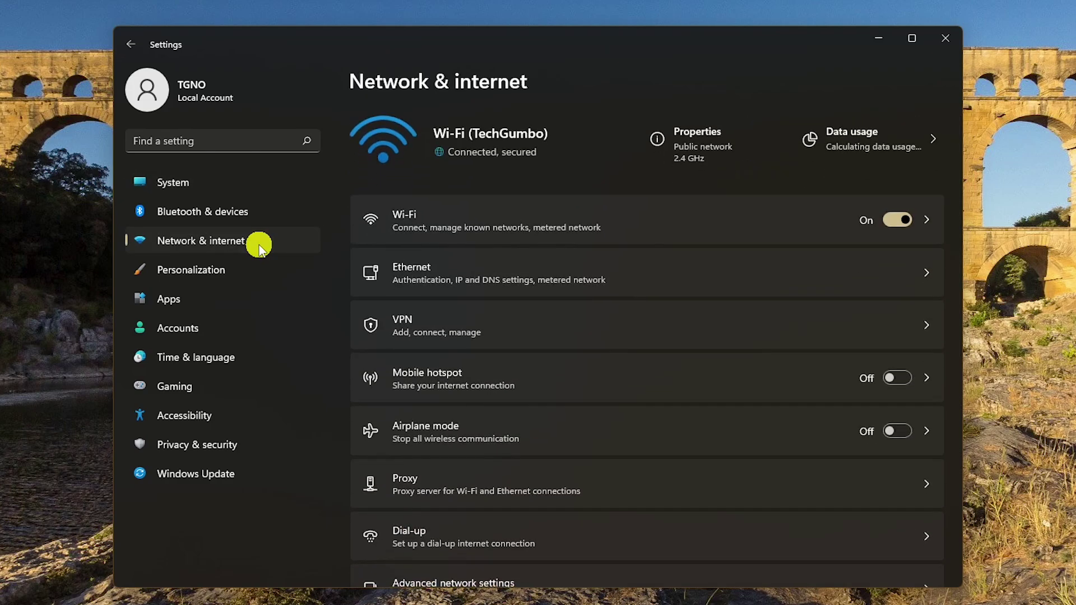
click(712, 151)
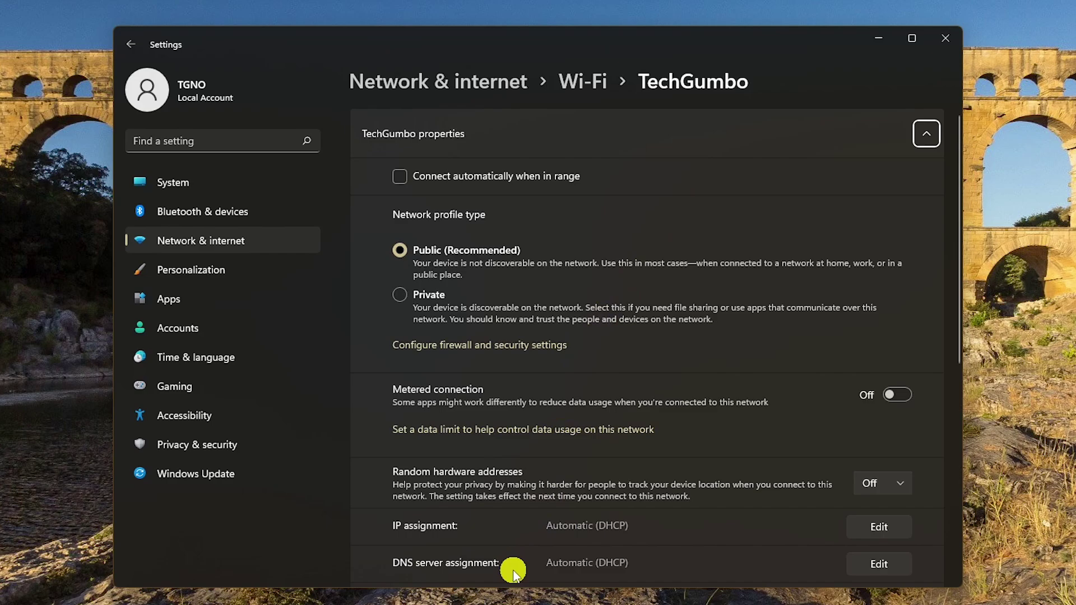
click(889, 573)
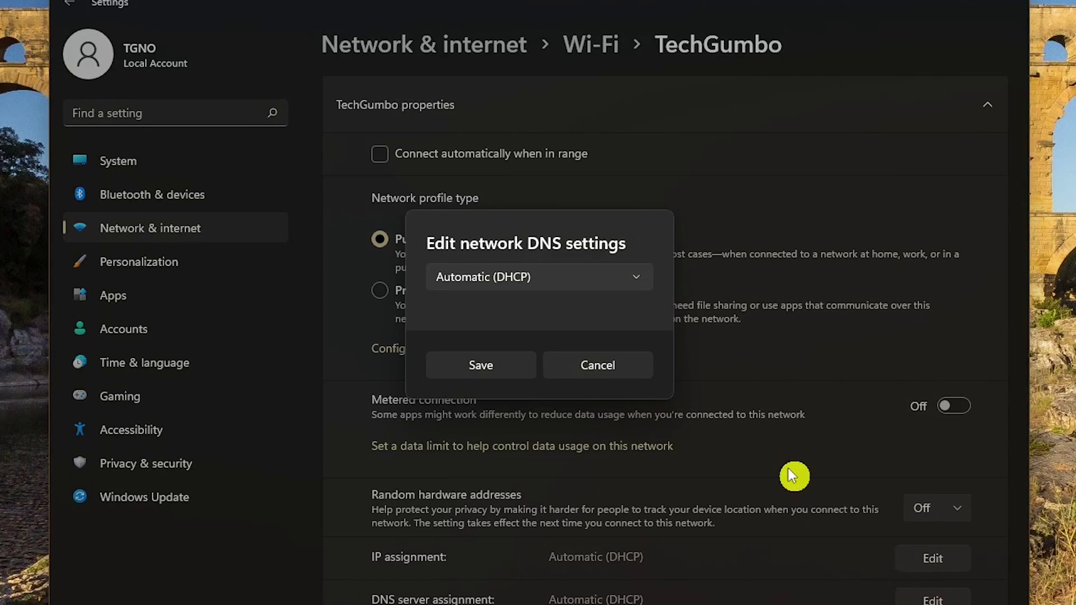
click(638, 287)
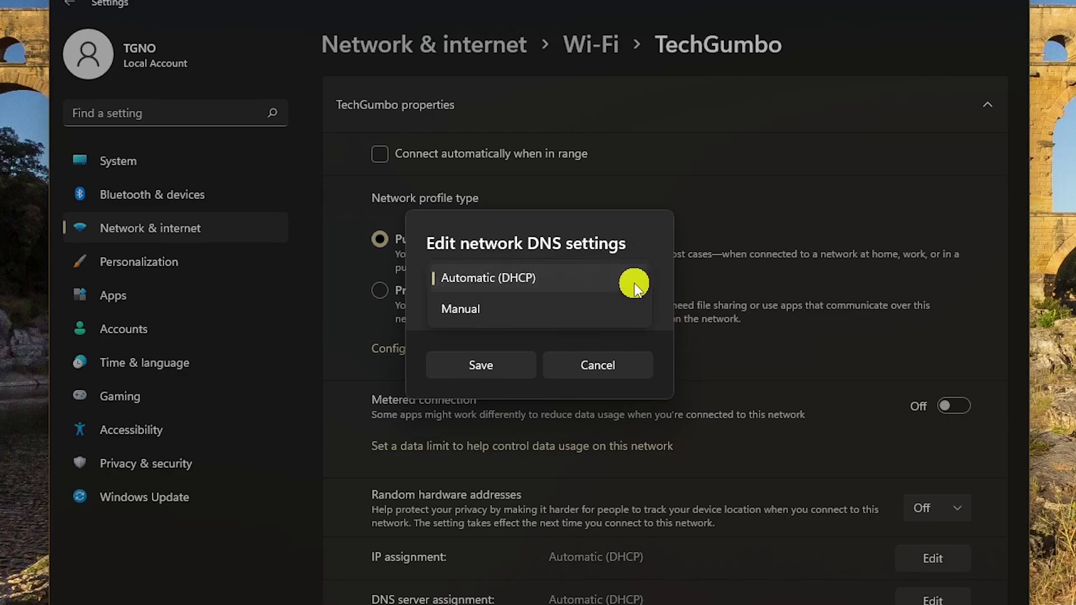
click(583, 317)
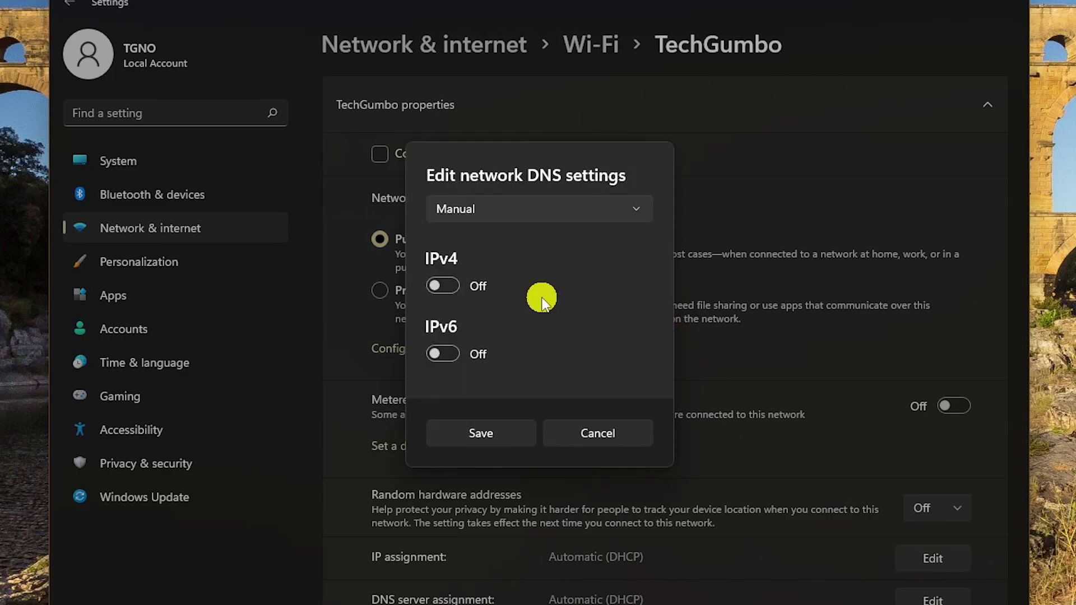
click(443, 287)
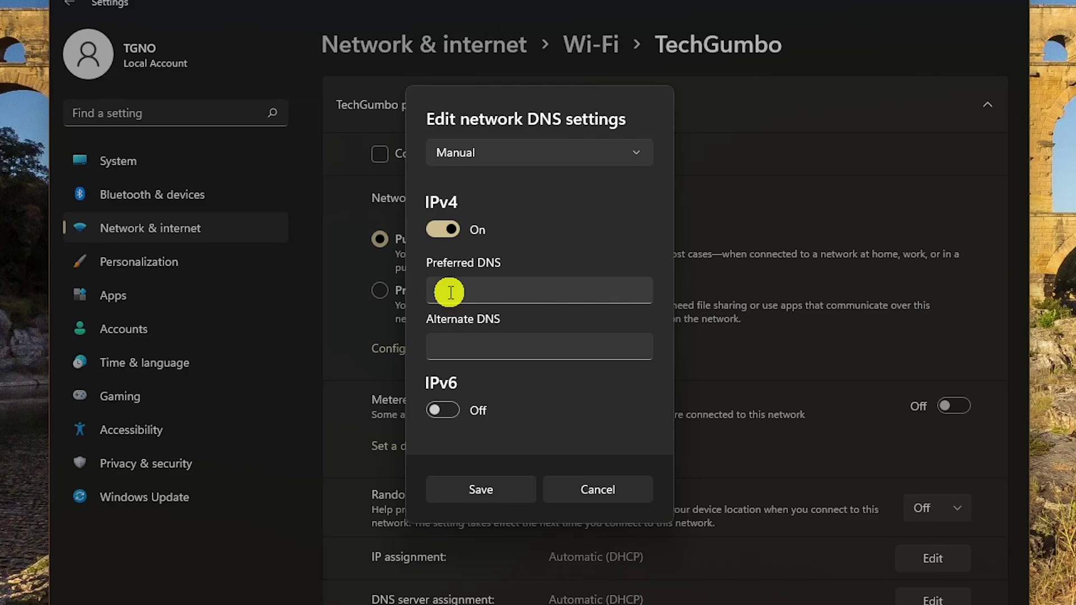
- Enter 1.1.1.1 as preferred and 1.0.0.1 as alternate DNS, then save
click(552, 291)
text(1)
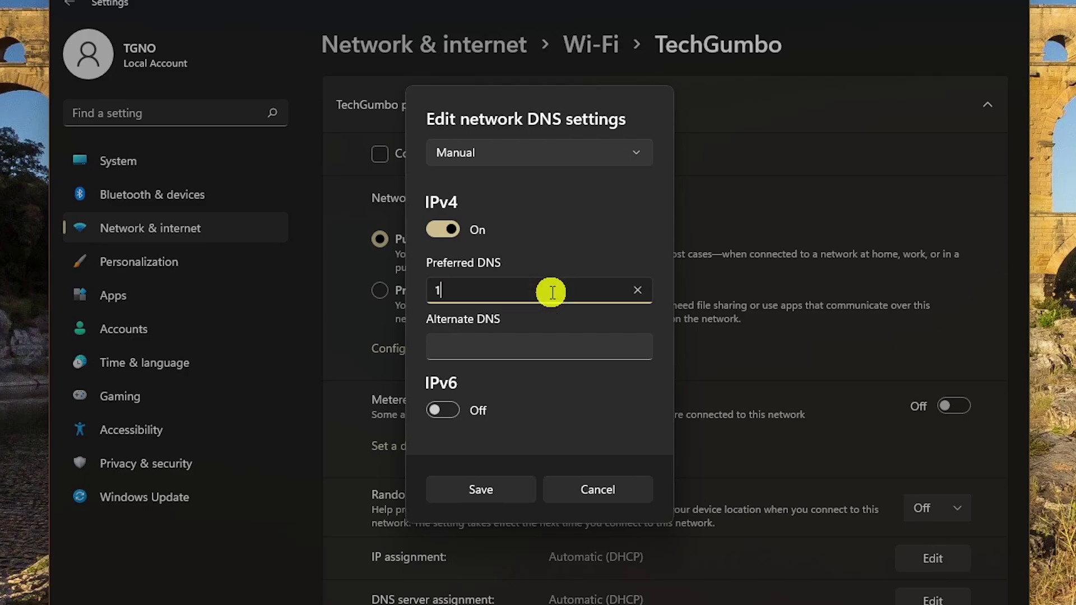
text(.1.1.1)
key(Tab)
text(1.0)
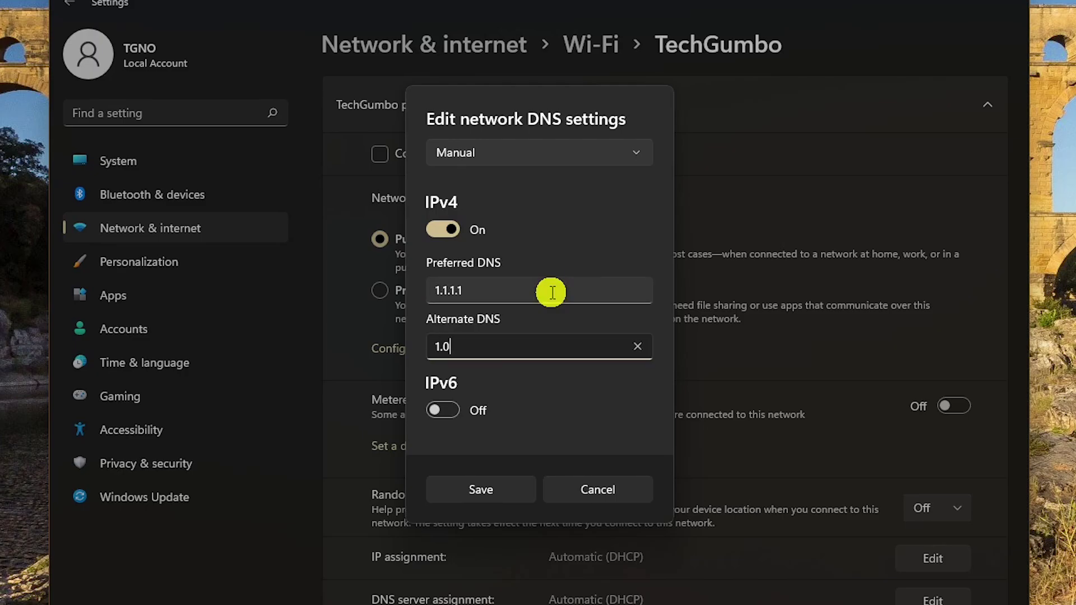
text(.0.1)
click(556, 421)
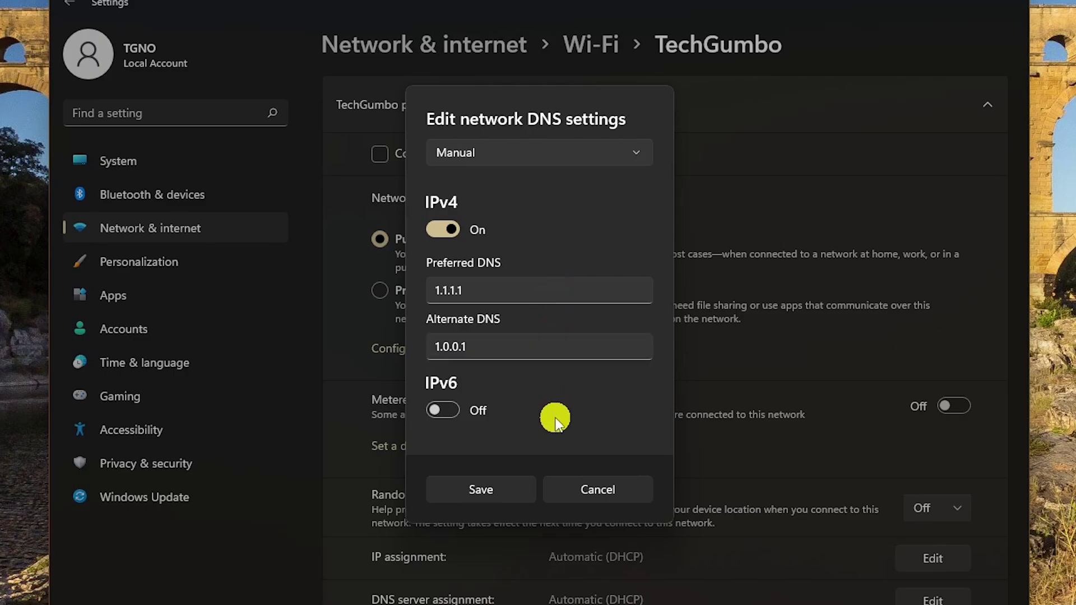
click(496, 490)
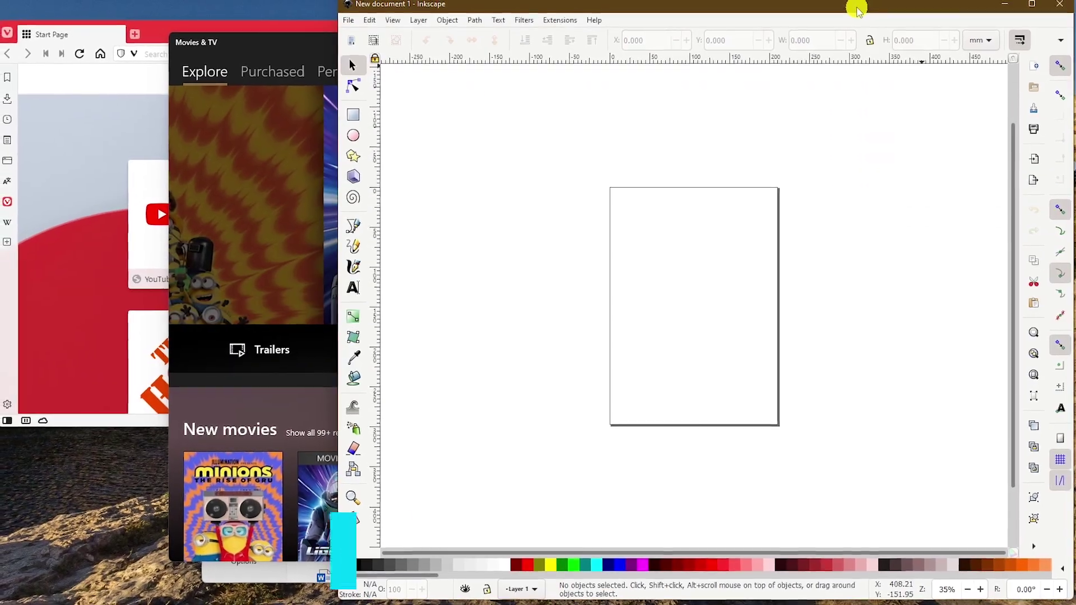
- Close the Inkscape, Movies & TV and Vivaldi windows
click(1047, 10)
click(888, 52)
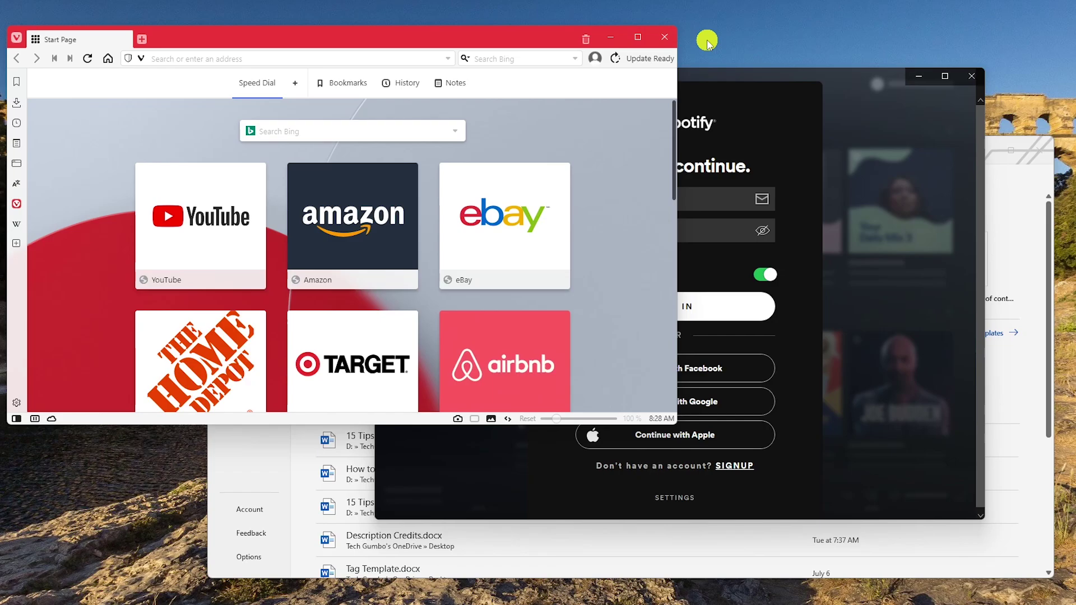
click(664, 39)
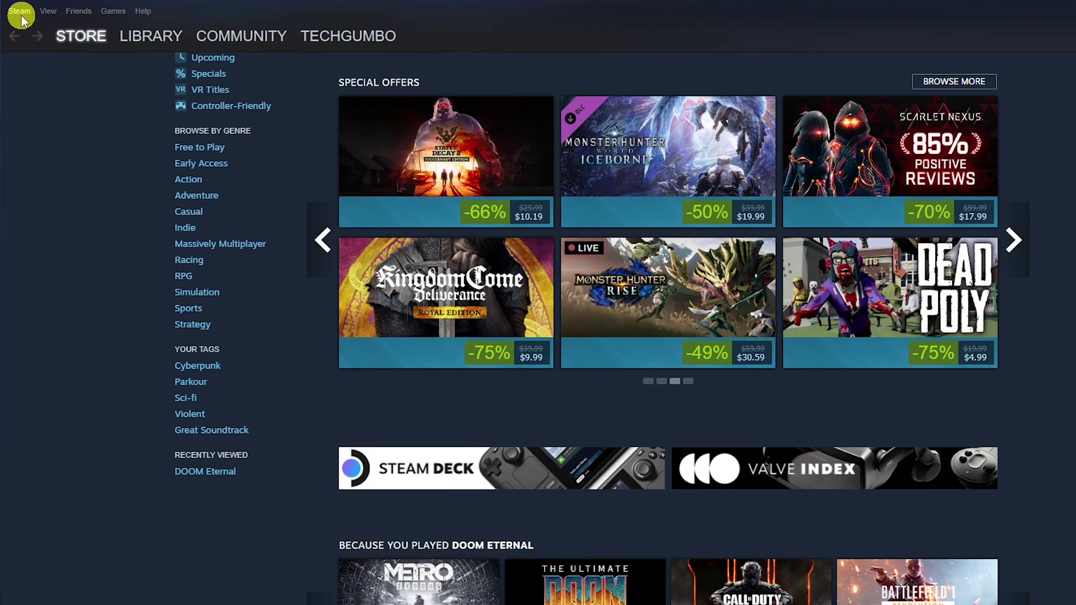
- In Steam Settings > In-Game, uncheck 'Enable the Steam Overlay while in-game'
click(17, 11)
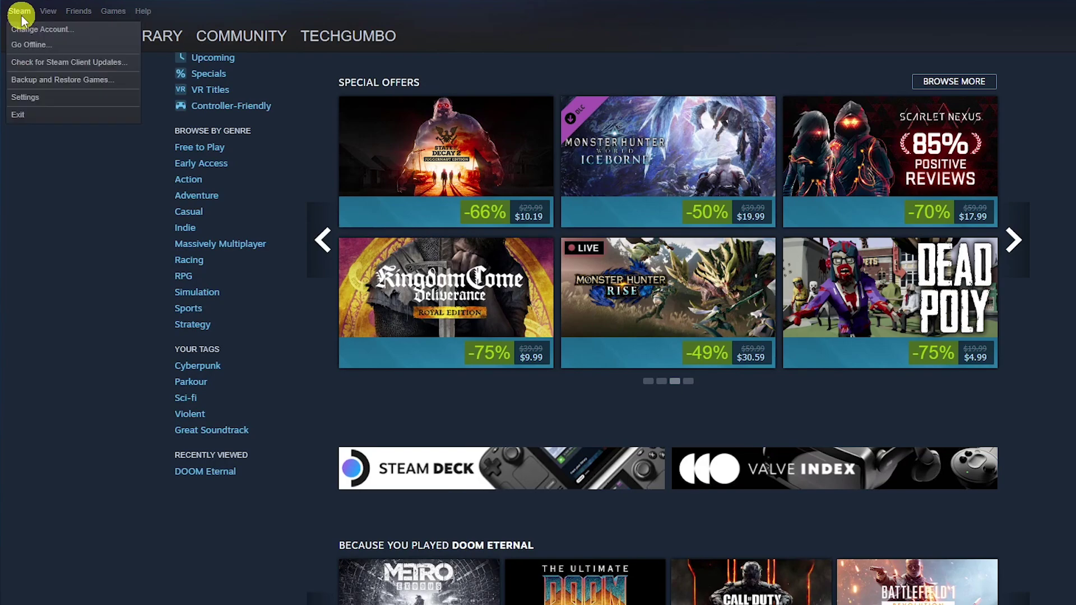
click(56, 99)
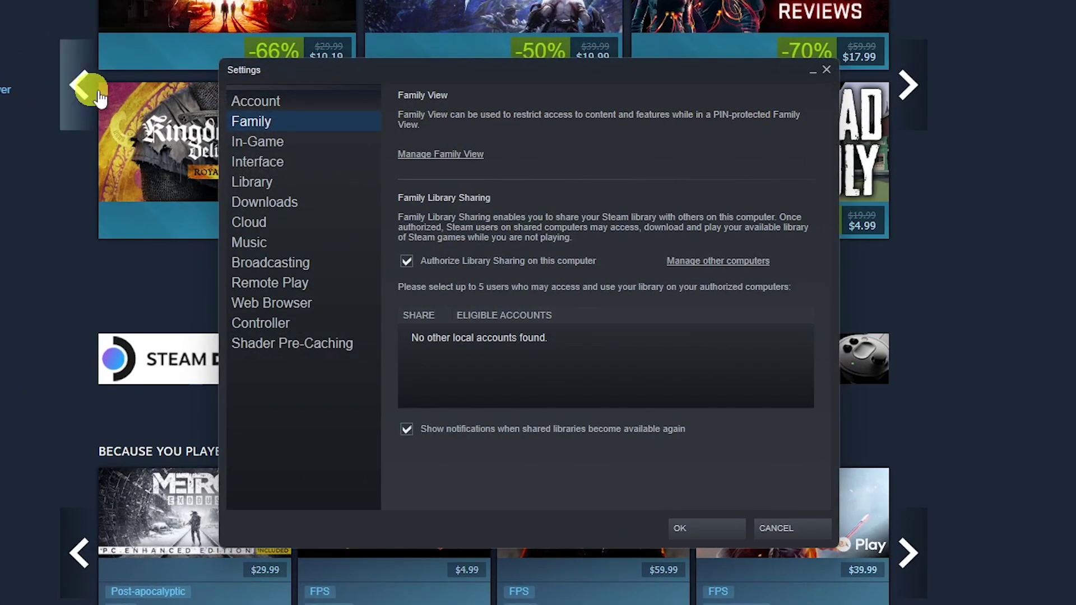
click(307, 143)
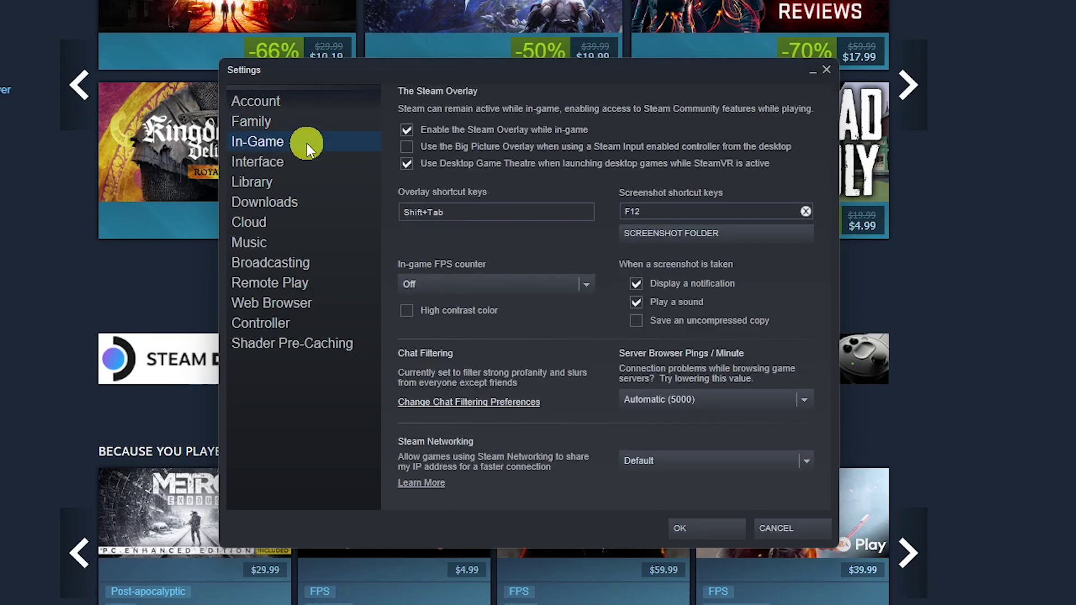
click(408, 130)
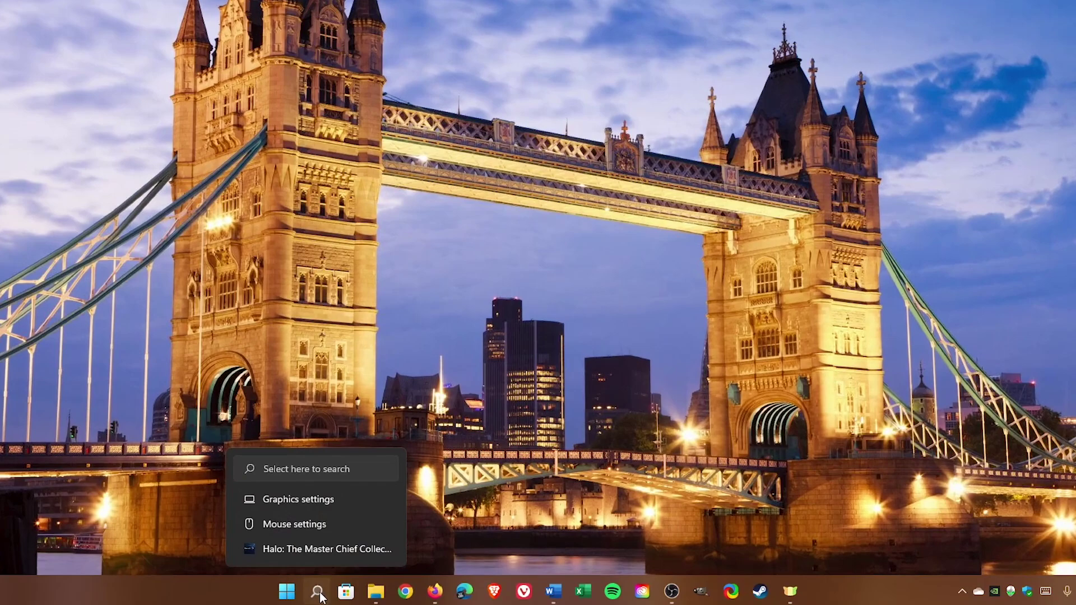
- Run 'sfc /scannow' in a Command Prompt launched as administrator
click(336, 593)
text(Command Prompt)
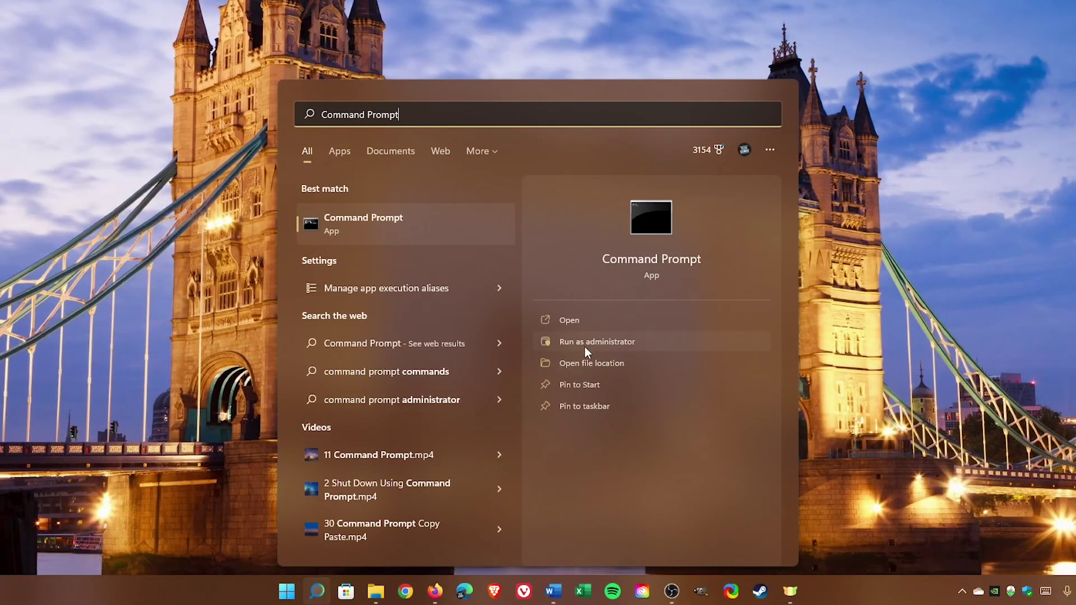
click(644, 342)
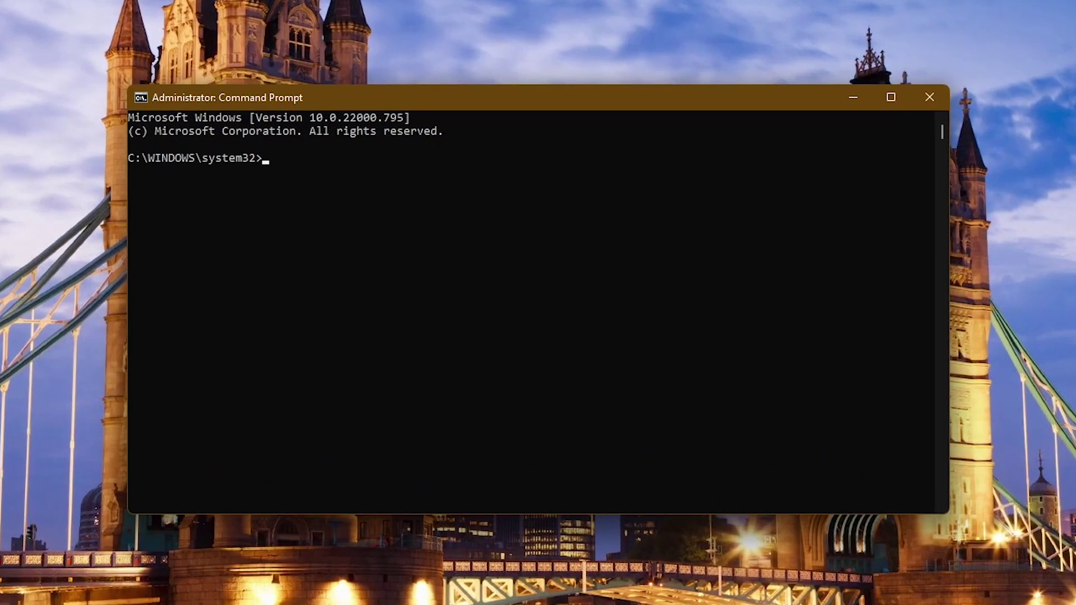
text(sfc /scannow)
key(Return)
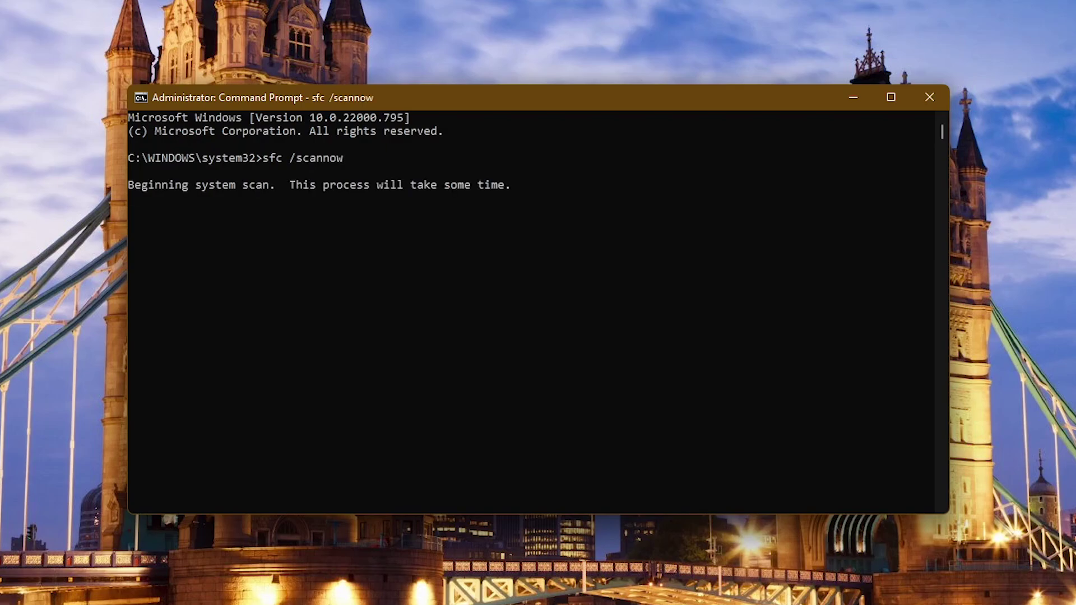